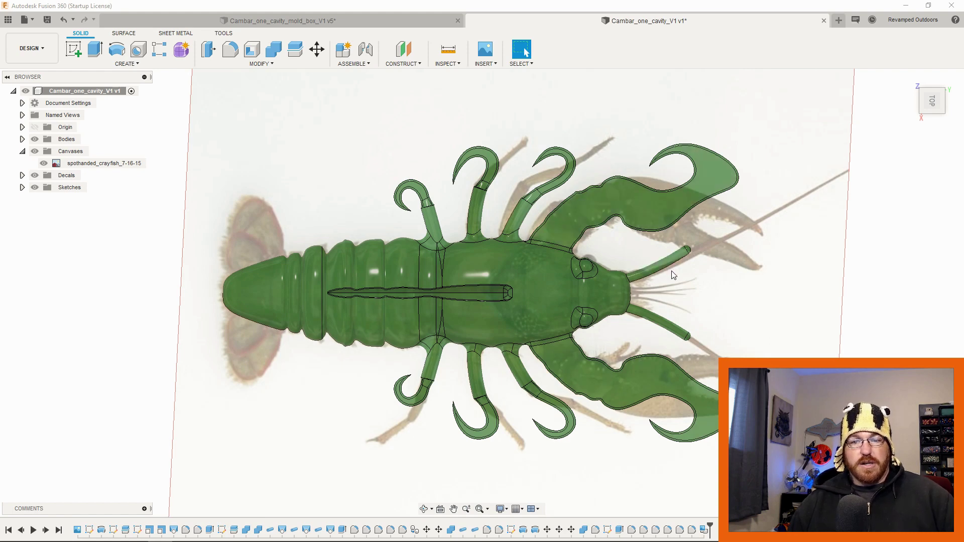
Hide the spothanded_crayfish_7-16-15 canvas and examine the crayfish lure body from the side and from above
left_click(50, 164)
left_click(47, 164)
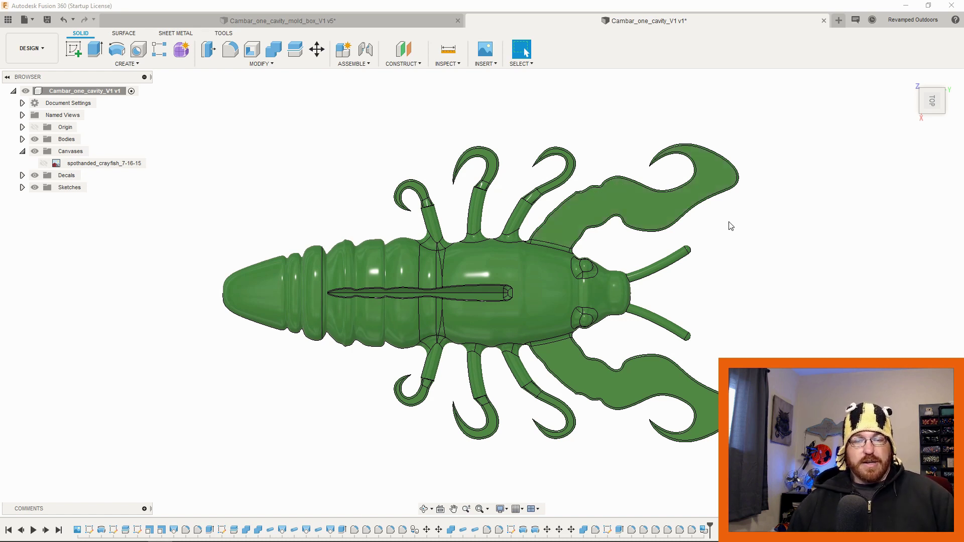
middle_click_drag(662, 307, 734, 259, "shift")
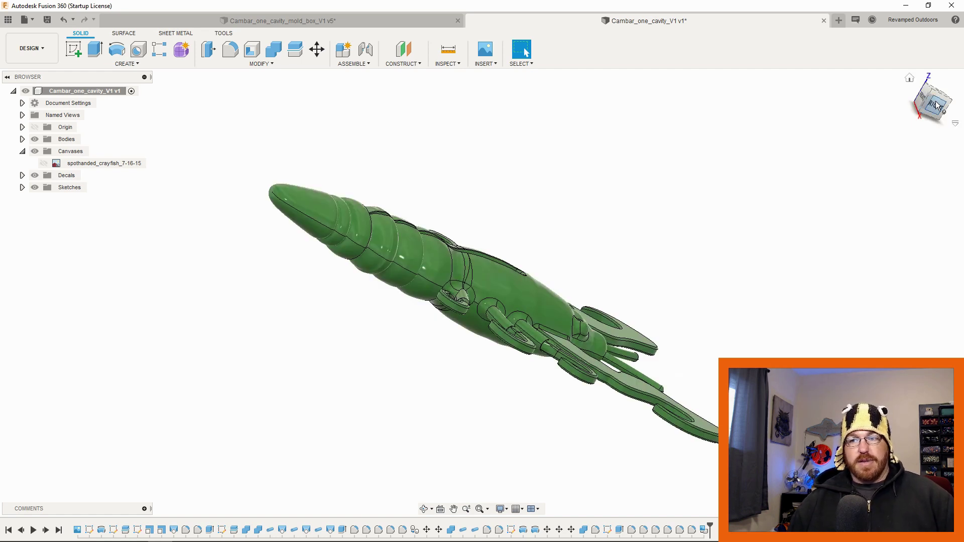
left_click(932, 106)
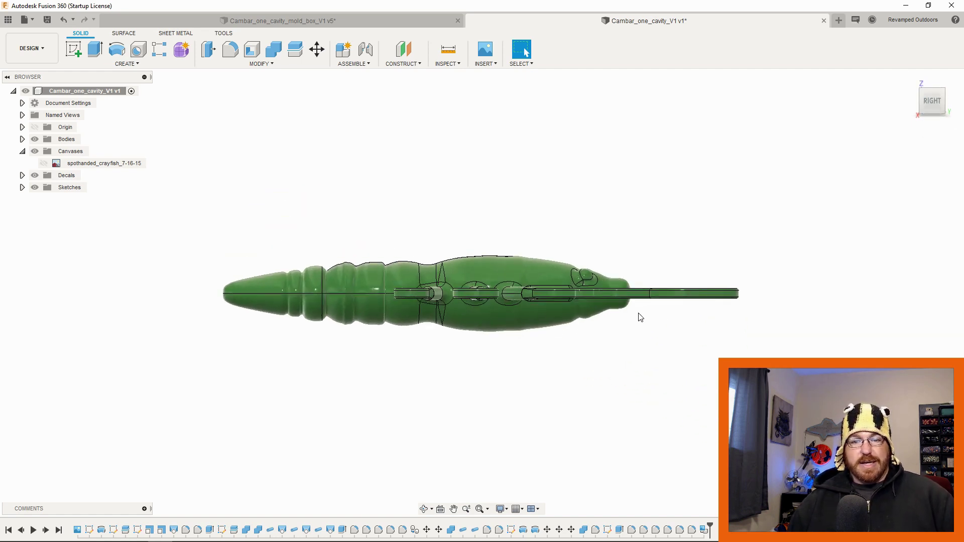
mouse_move(637, 308)
middle_mouse_down("shift")
mouse_move(660, 287)
mouse_move(644, 294)
middle_mouse_up("shift")
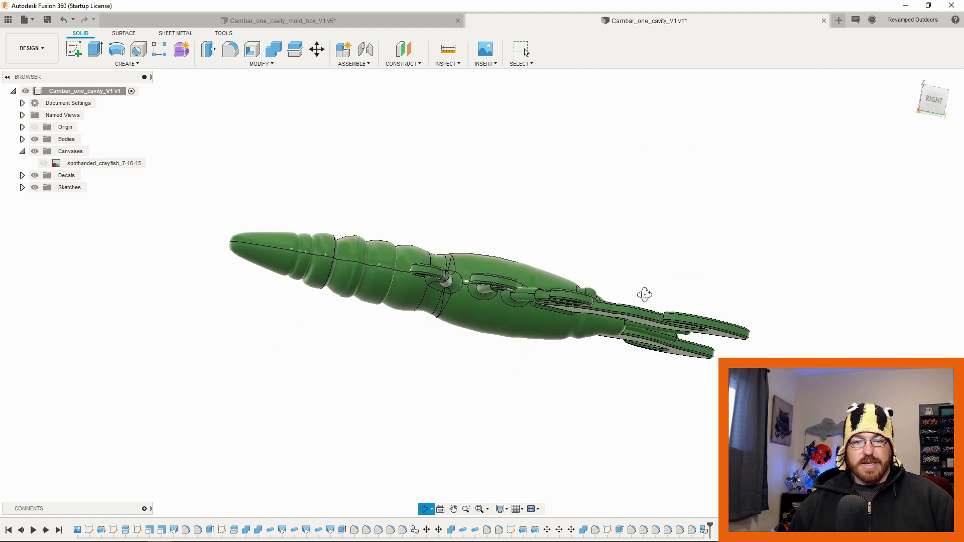
scroll(644, 295, "up", 1)
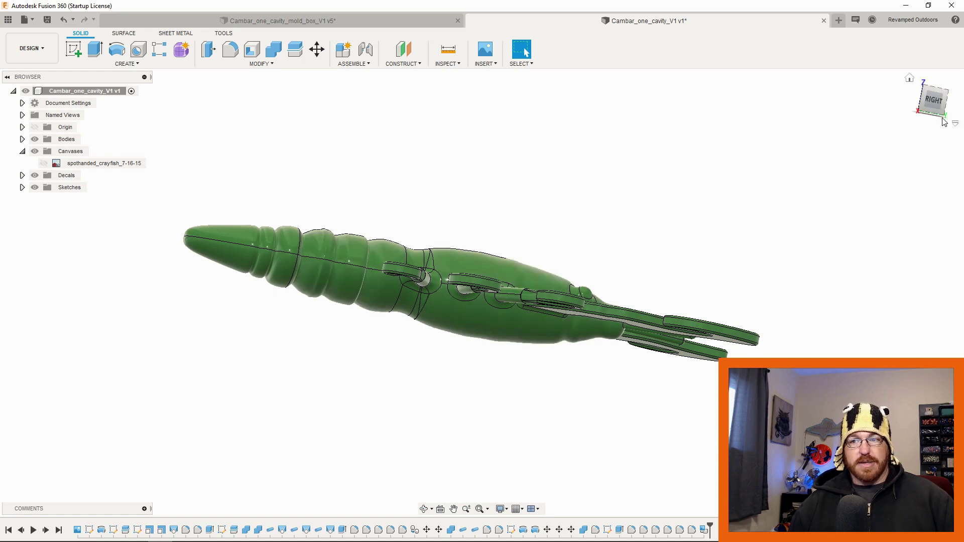
left_click(933, 101)
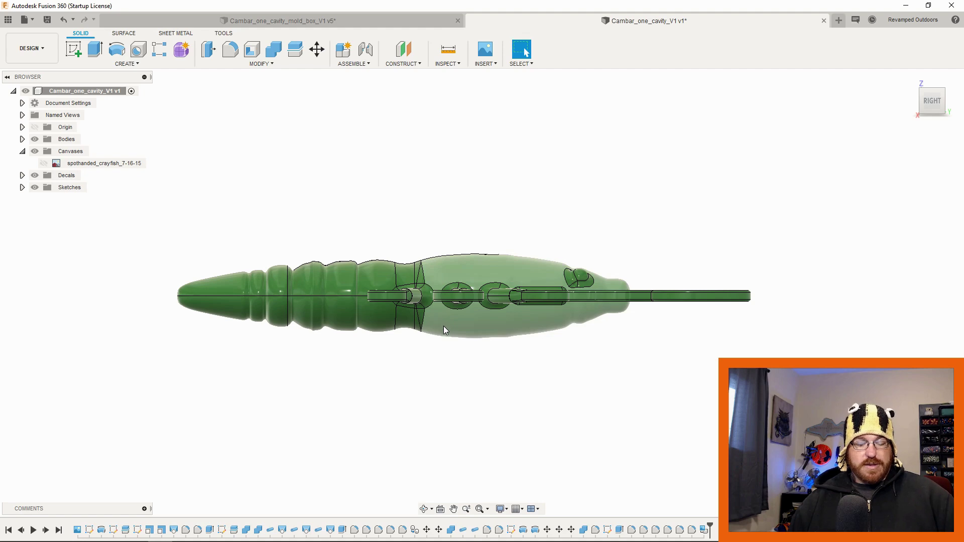
middle_click_drag(437, 331, 469, 388, "shift")
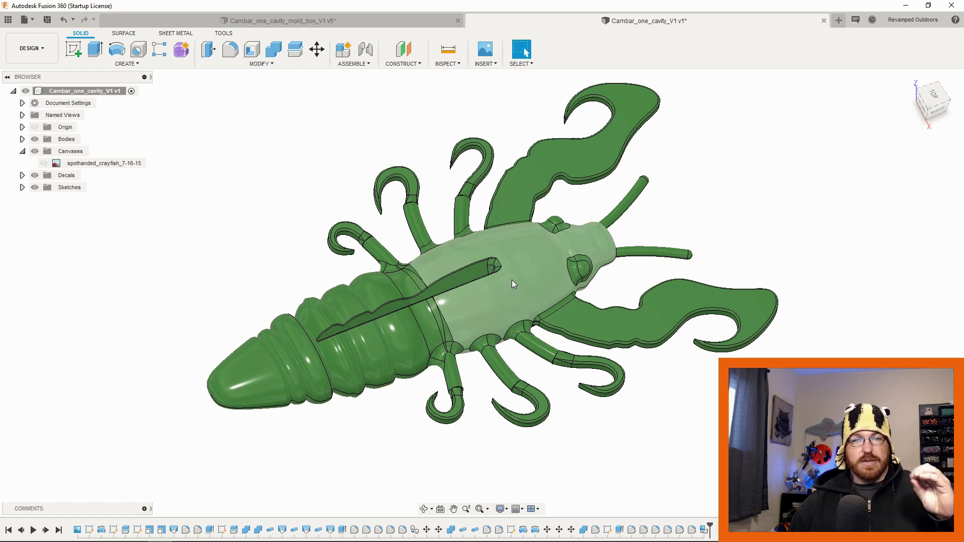
middle_click_drag(466, 367, 528, 248, "shift")
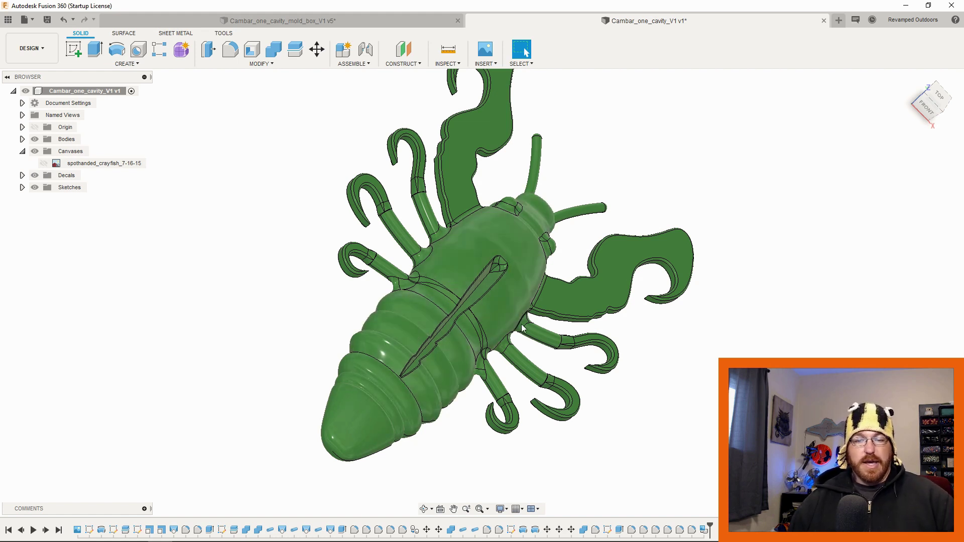
left_click(274, 67)
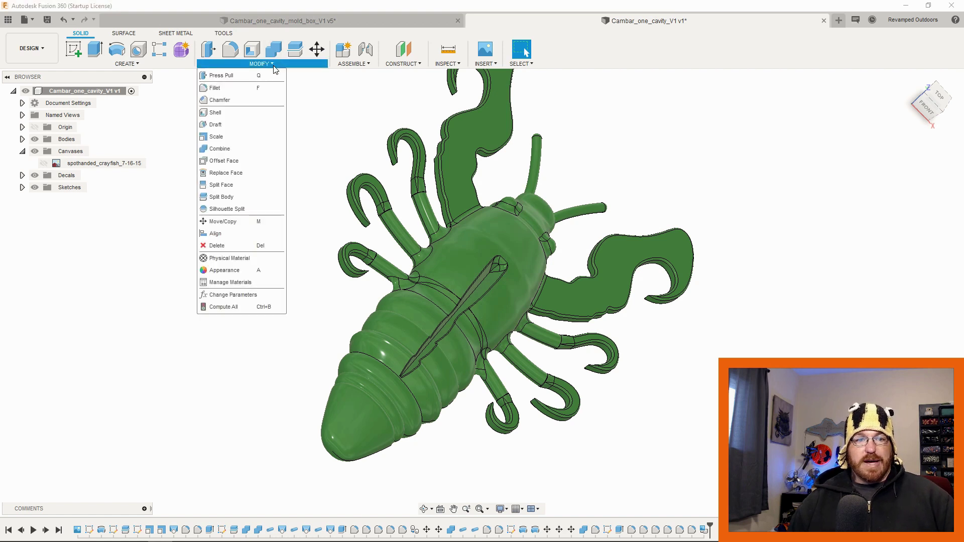
left_click(243, 139)
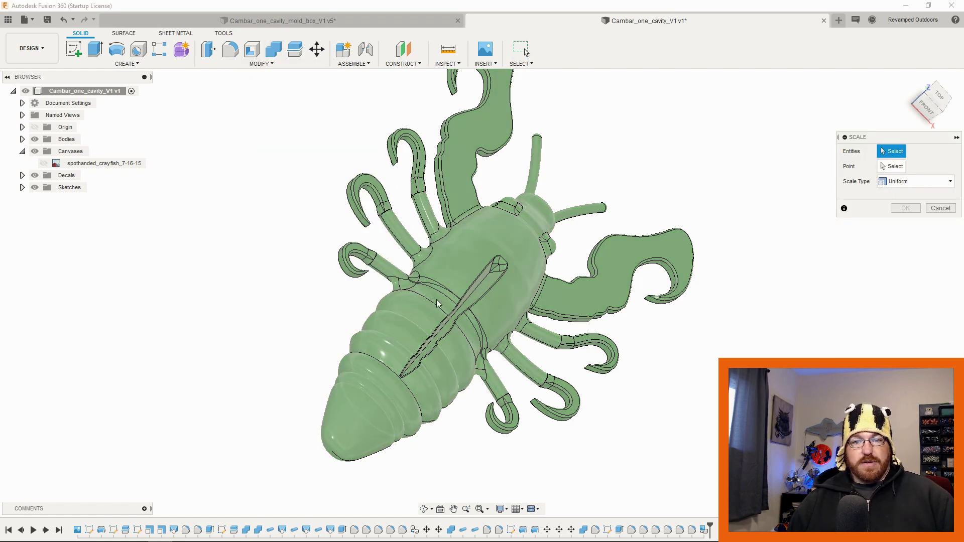
left_click(492, 304)
left_click(914, 181)
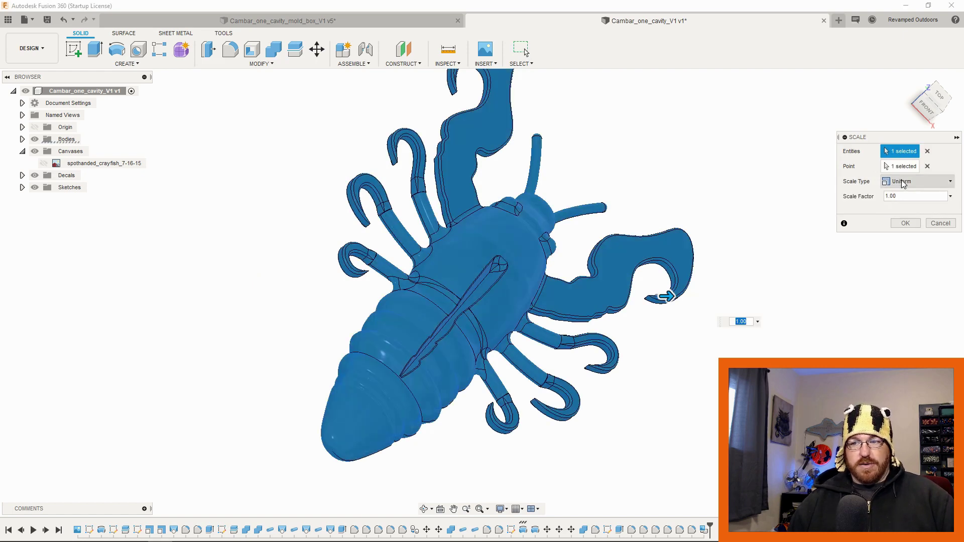
left_click(913, 207)
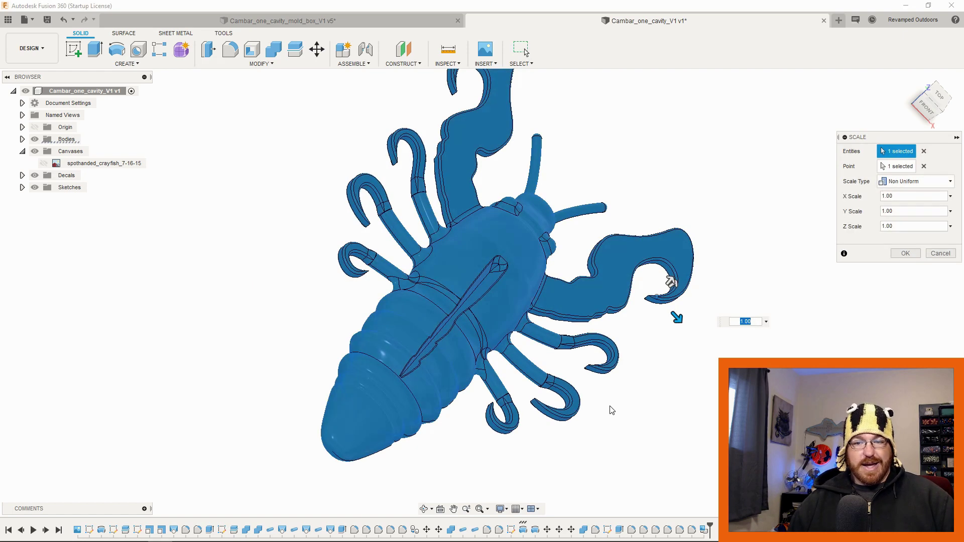
middle_click_drag(641, 388, 746, 319, "shift")
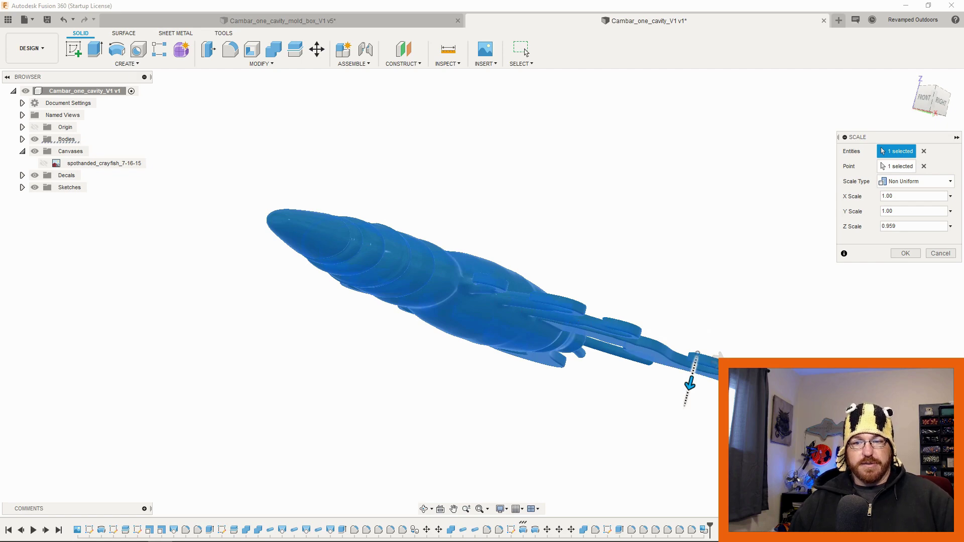
middle_click_drag(689, 260, 628, 255, "shift")
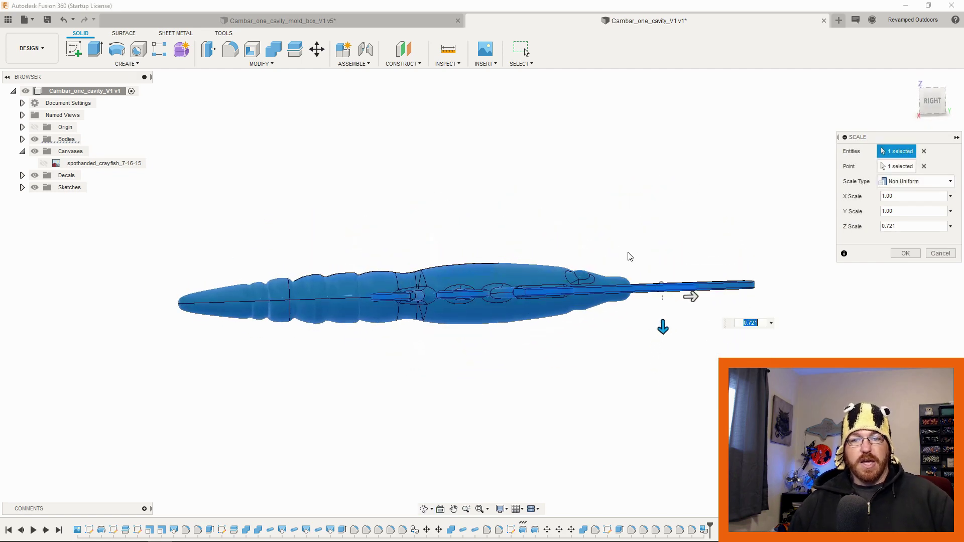
left_click(917, 181)
left_click(899, 196)
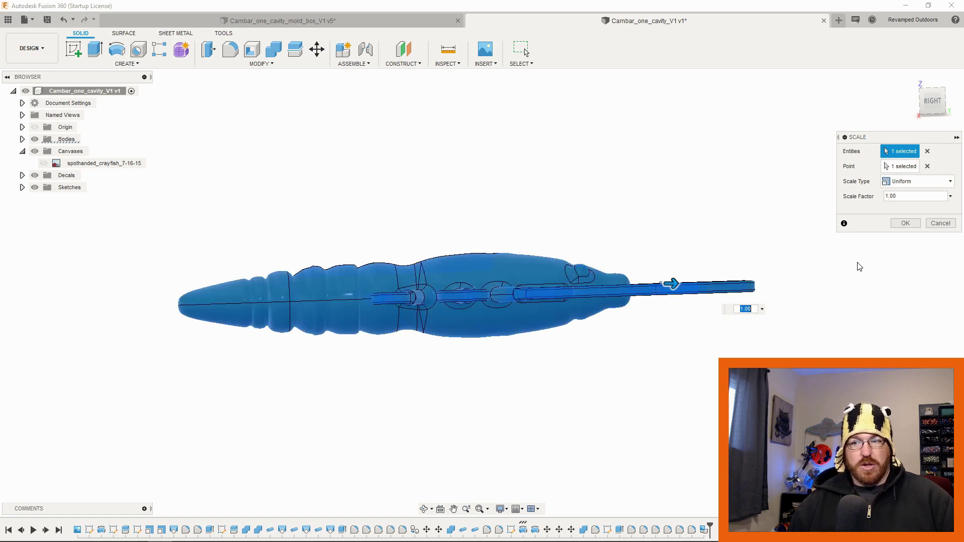
left_click(917, 182)
left_click(912, 207)
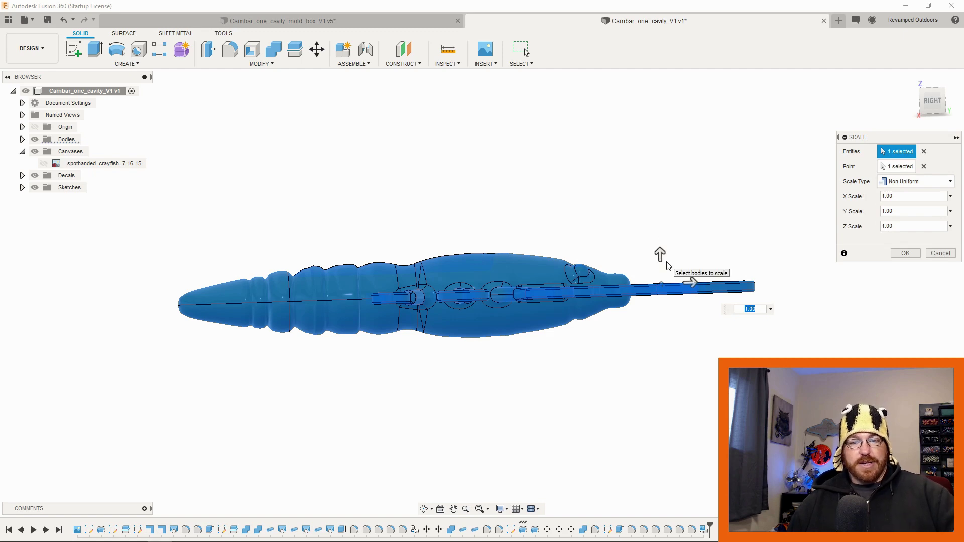
middle_click_drag(412, 296, 505, 352, "shift")
left_click(940, 253)
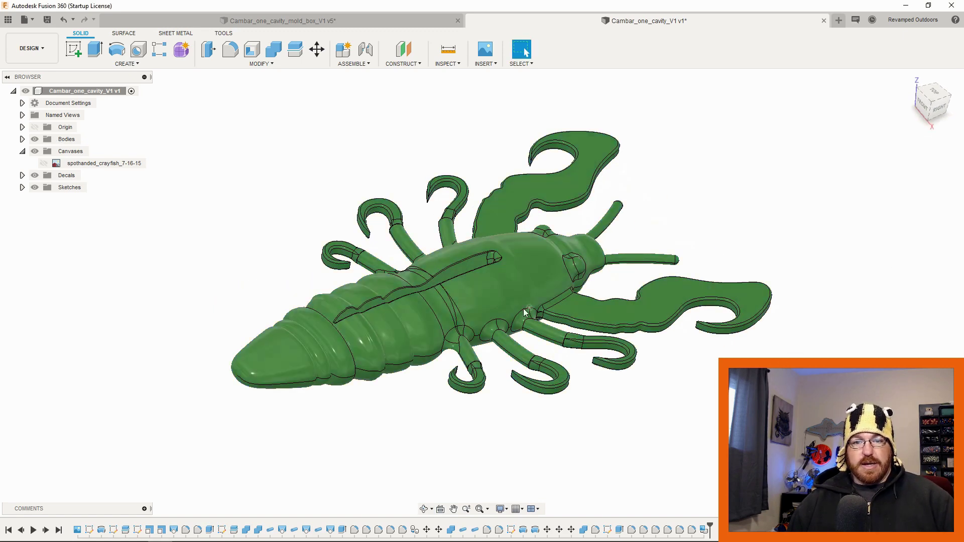
middle_click_drag(477, 364, 498, 361, "shift")
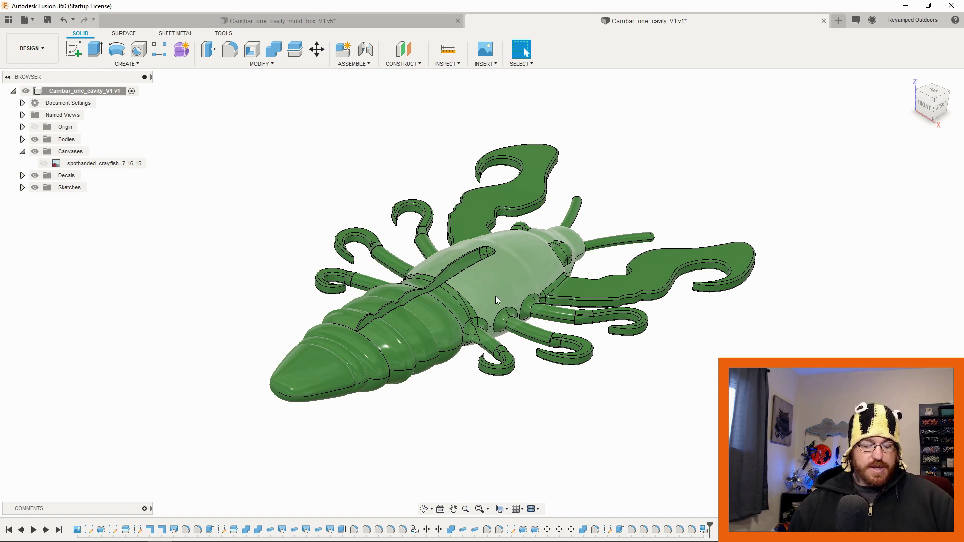
left_click(930, 98)
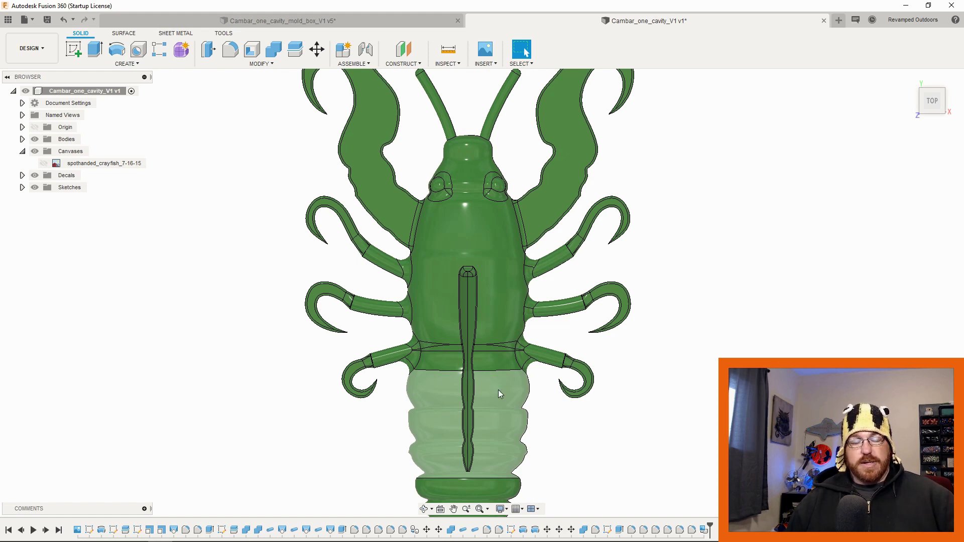
scroll(627, 379, "down", 3)
middle_click_drag(659, 377, 631, 346)
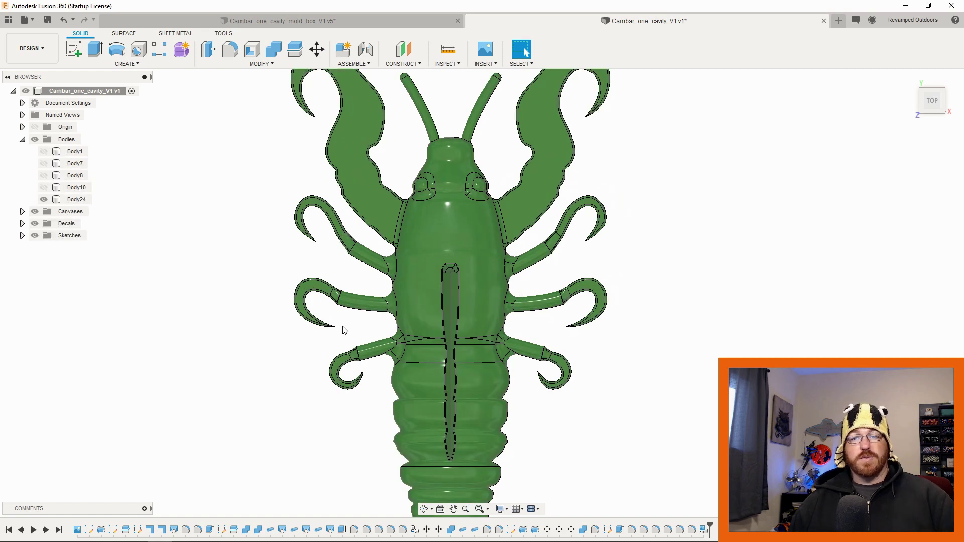
Switch to the Cambar_one_cavity_mold_box_V1 design and examine the crayfish form and its back groove inside the mold box
left_click(354, 19)
middle_click_drag(368, 322, 402, 282)
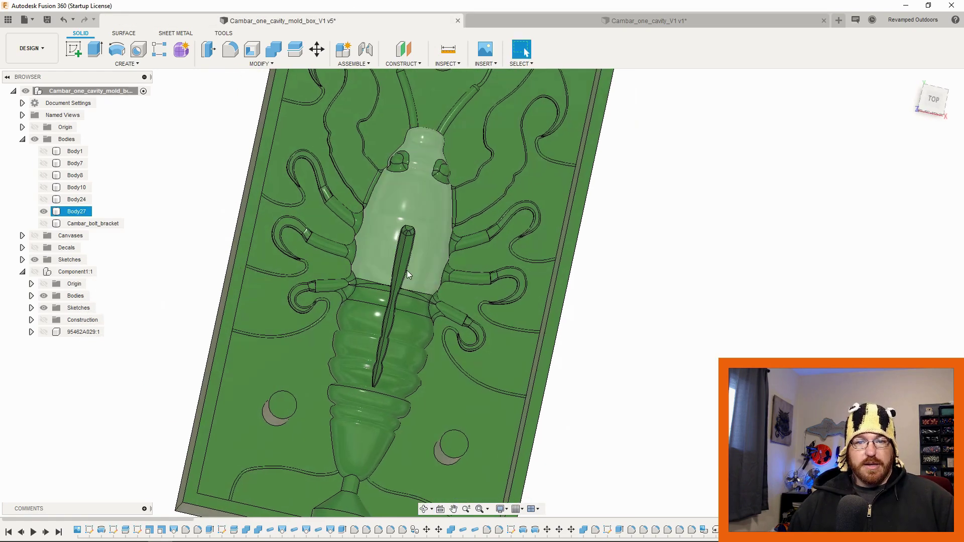
left_click(935, 101)
middle_click_drag(591, 244, 622, 220, "shift")
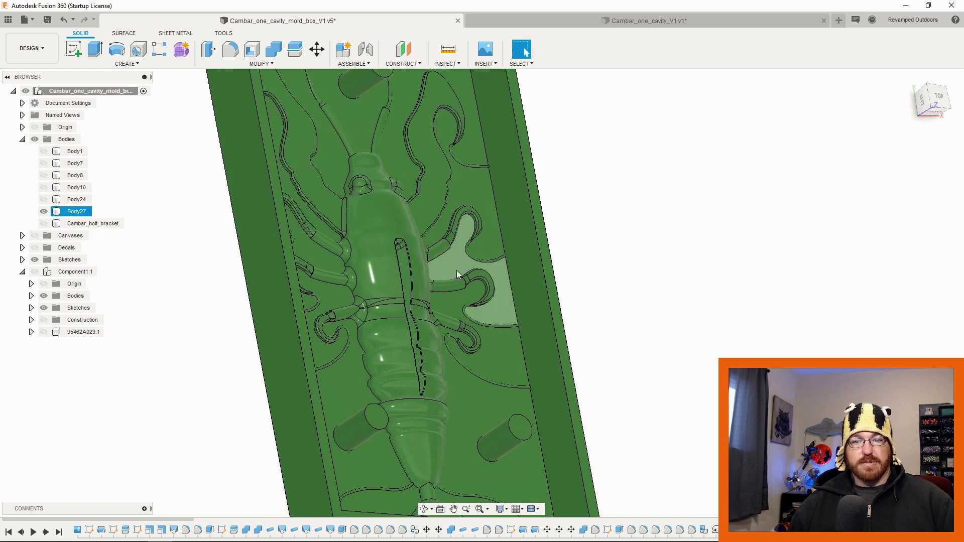
left_click(361, 283)
middle_click_drag(388, 208, 500, 208)
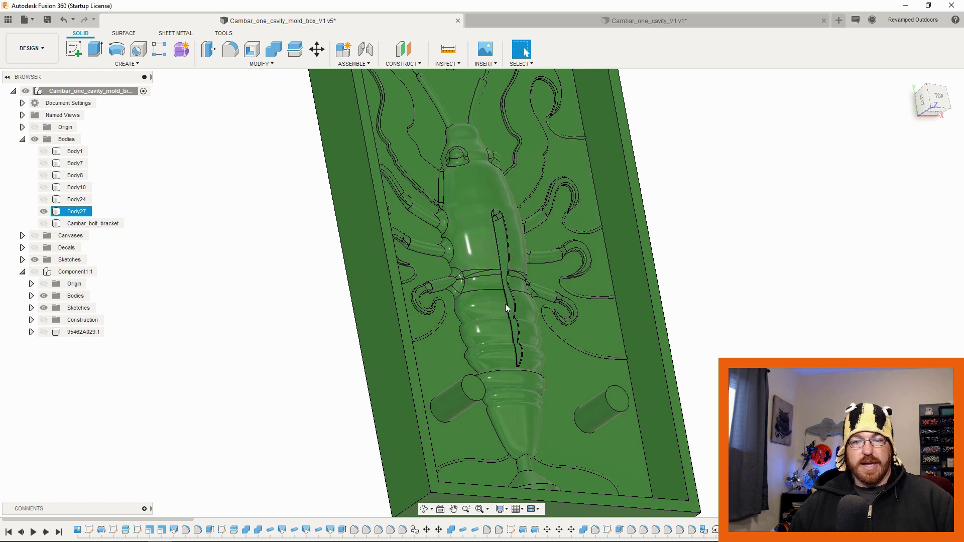
middle_click_drag(502, 341, 517, 238, "shift")
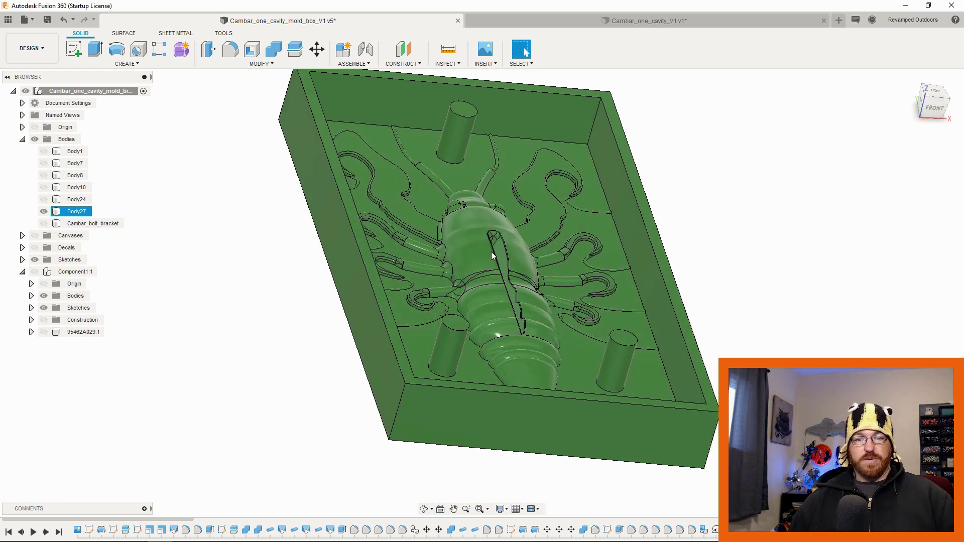
middle_click_drag(548, 271, 561, 251, "shift")
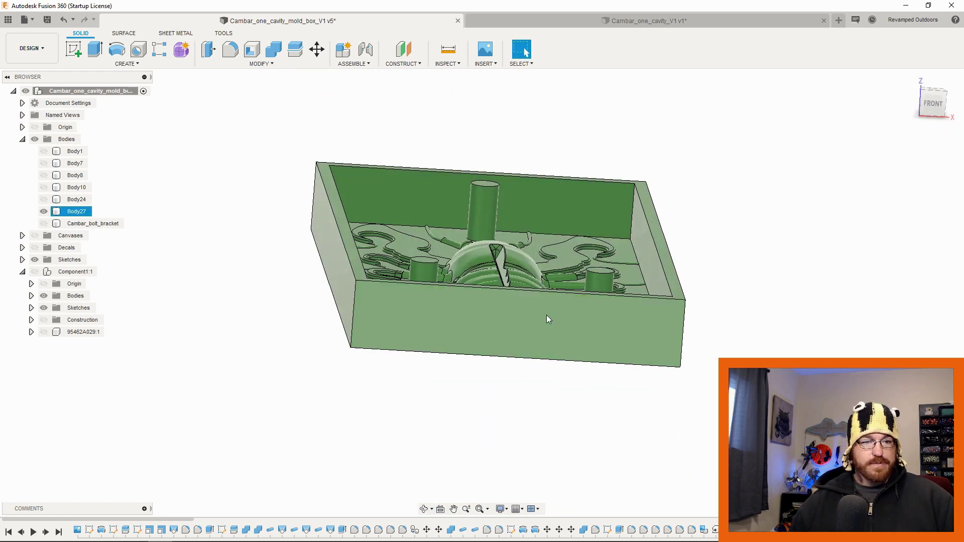
Create an offset construction plane parallel to the mold box's front face, crossing the crayfish's segmented abdomen
left_click(935, 109)
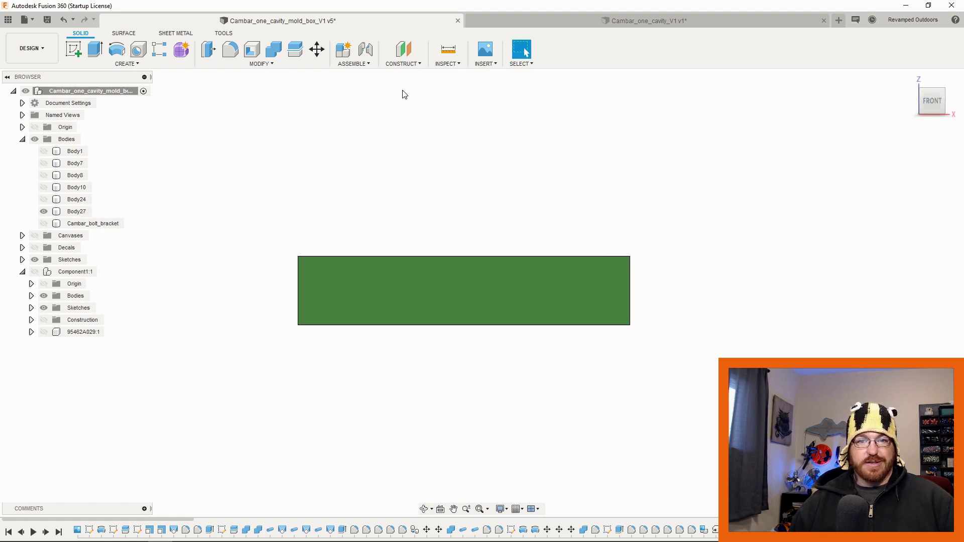
left_click(402, 63)
left_click(411, 76)
left_click(480, 285)
middle_click_drag(474, 288, 582, 334, "shift")
left_click_drag(696, 369, 547, 328)
left_click(904, 209)
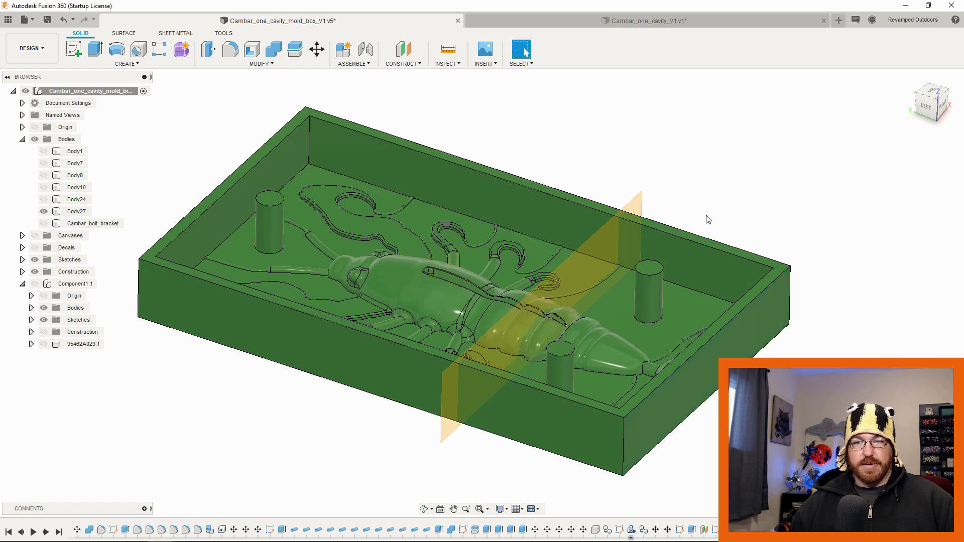
Add a section analysis on the new offset plane at 0.00 mm distance to cut through the mold box
left_click(633, 206)
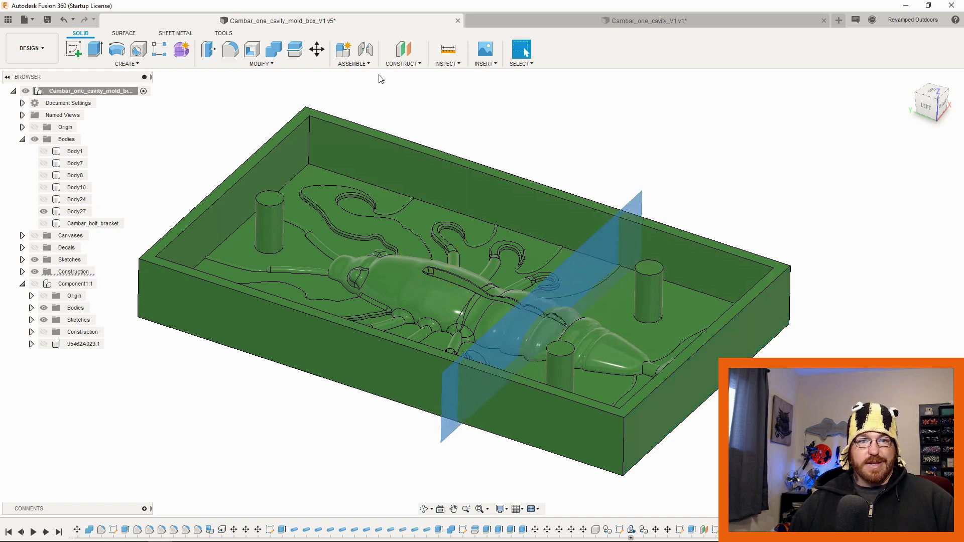
left_click(447, 64)
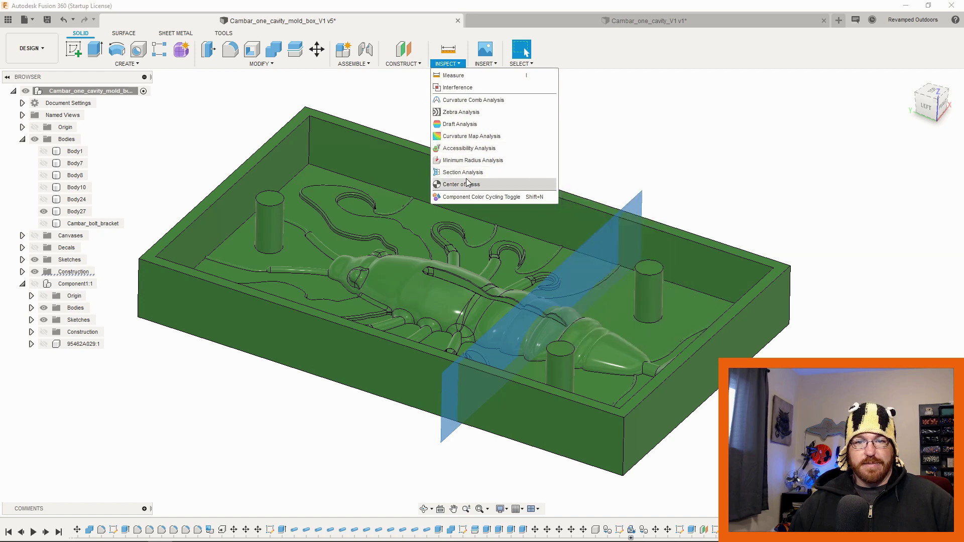
left_click(465, 172)
middle_click_drag(758, 302, 645, 333, "shift")
left_click(932, 100)
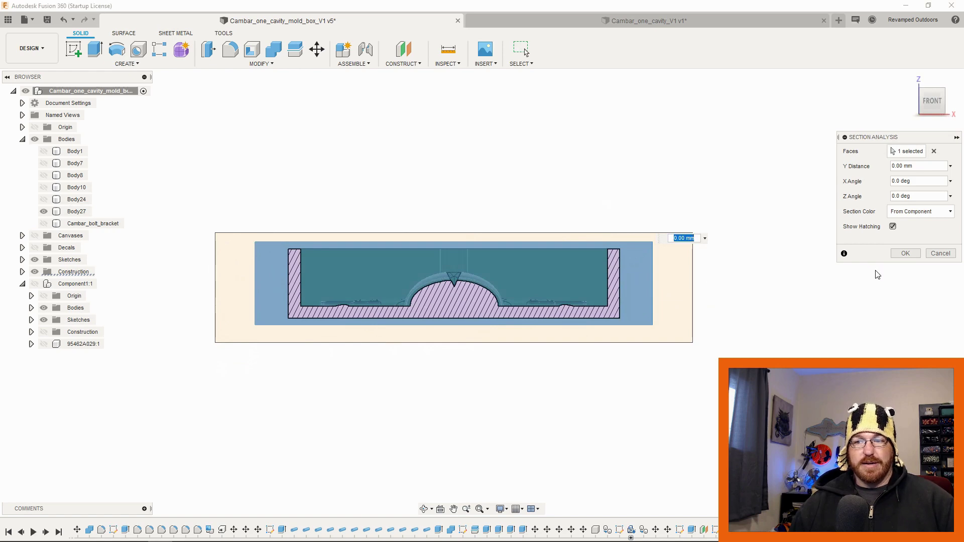
left_click(905, 254)
Create a sketch on the offset plane where the mold is sectioned
middle_click_drag(548, 297, 519, 297, "shift")
right_click(480, 304)
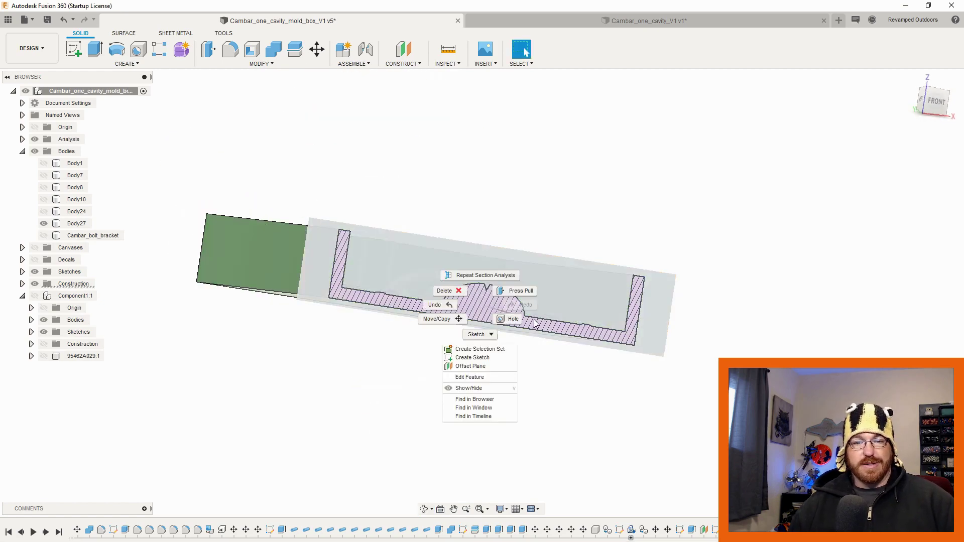
left_click(482, 357)
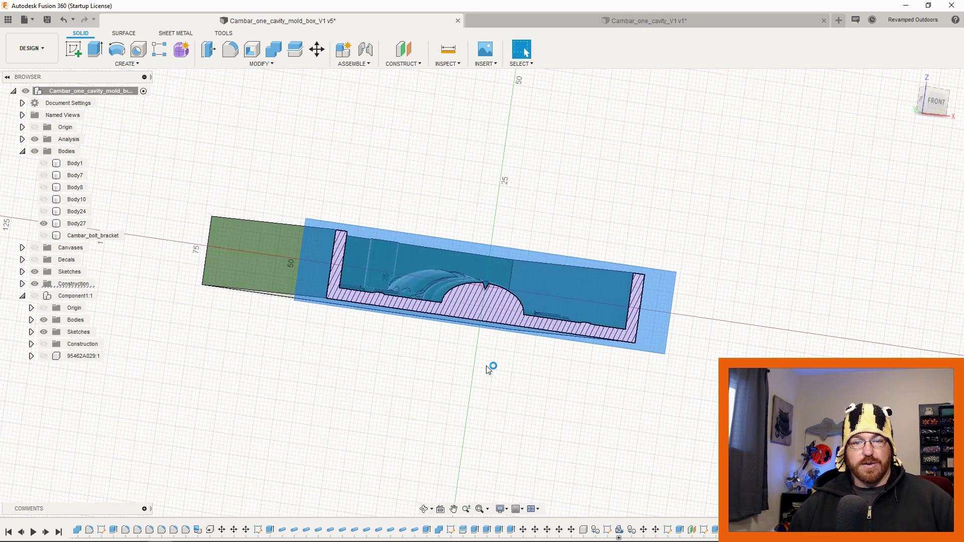
scroll(485, 274, "up", 6)
scroll(538, 323, "down", 5)
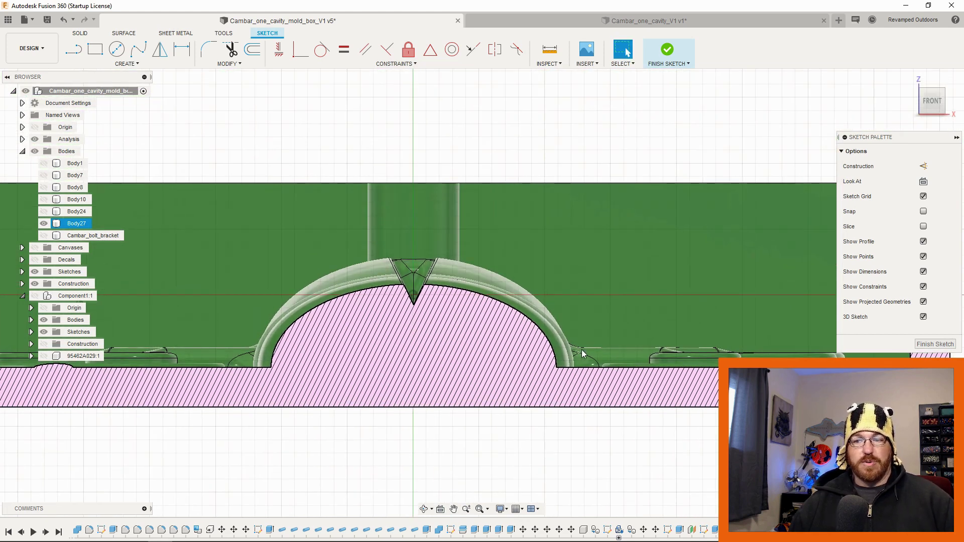
Sketch a closed triangle widening upward from a point below the crayfish's back groove to above the mold box, and finish the sketch
left_click(74, 54)
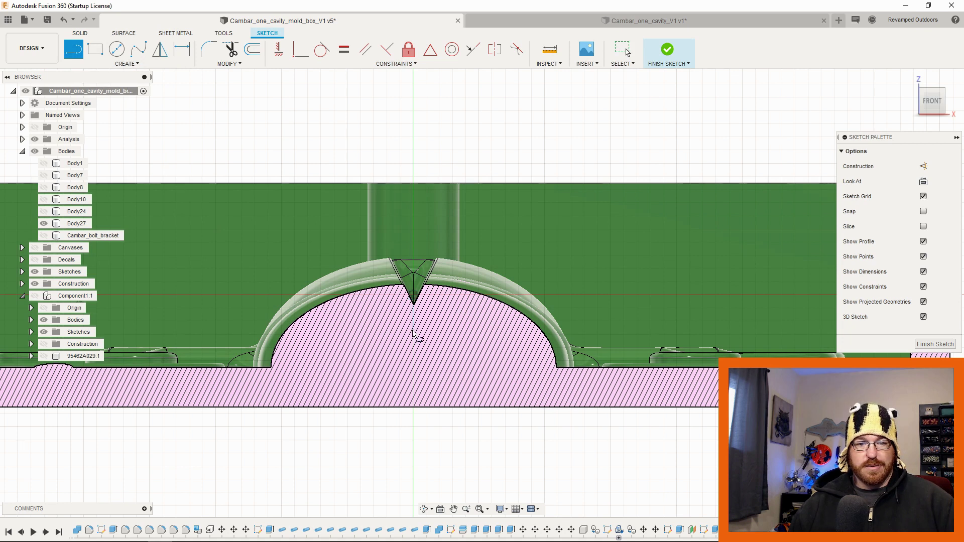
left_click(414, 331)
left_click(566, 149)
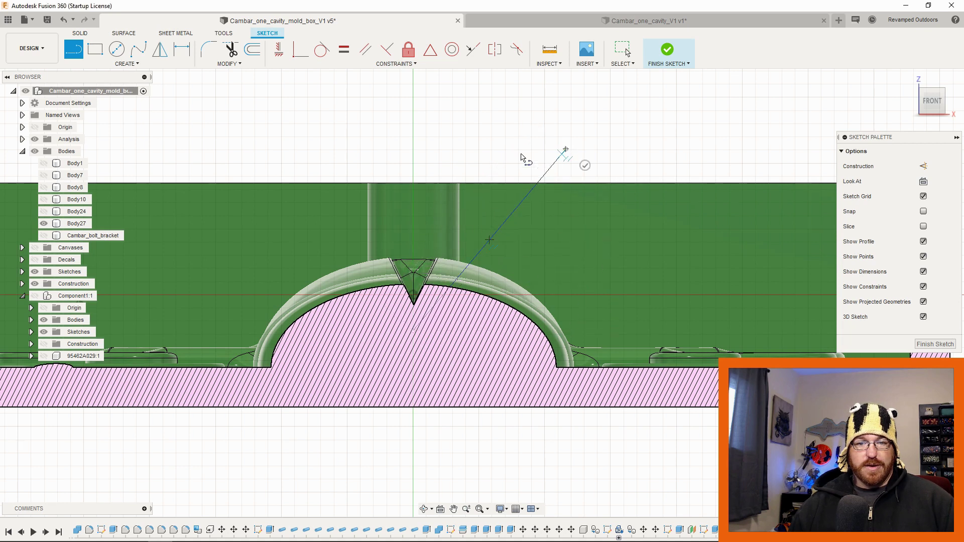
left_click(249, 149)
left_click(414, 331)
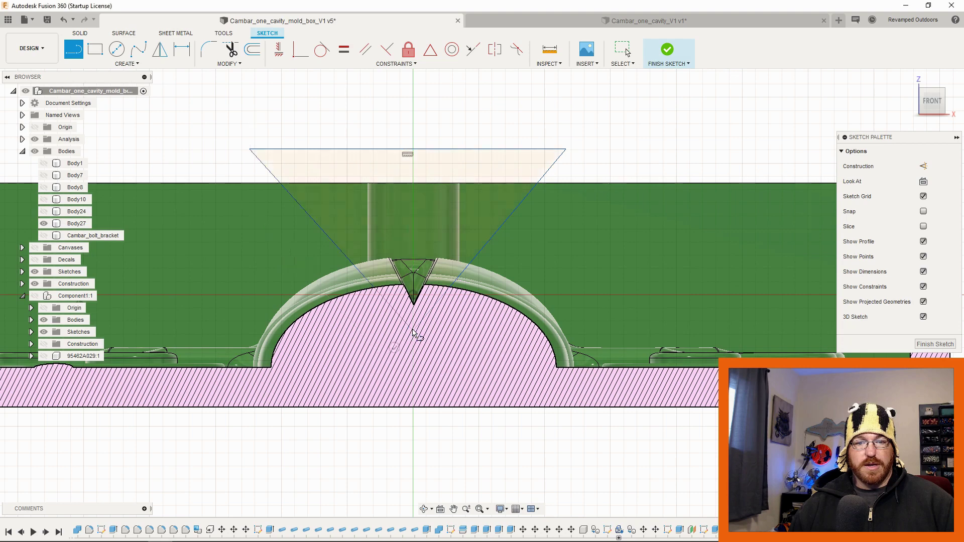
scroll(479, 312, "down", 3)
middle_click_drag(480, 312, 537, 160, "shift")
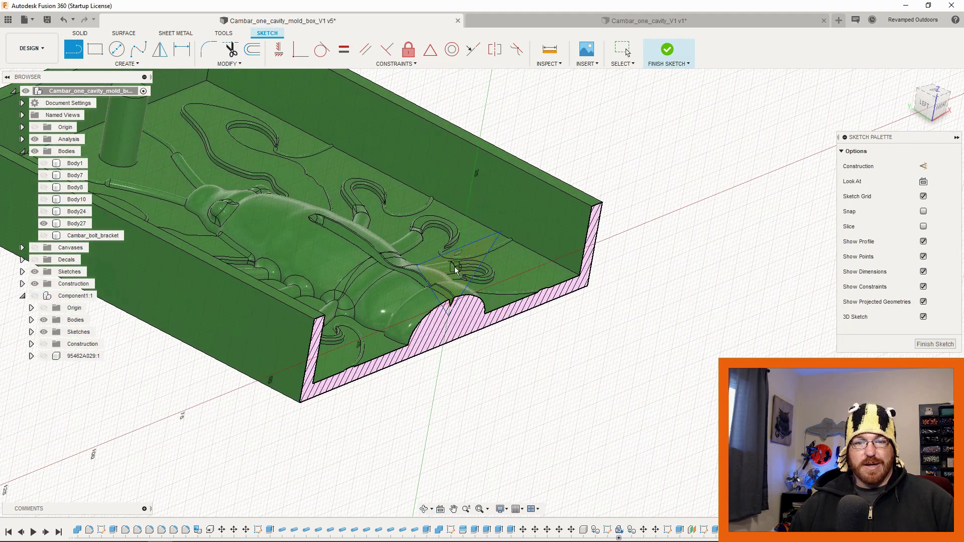
left_click(935, 344)
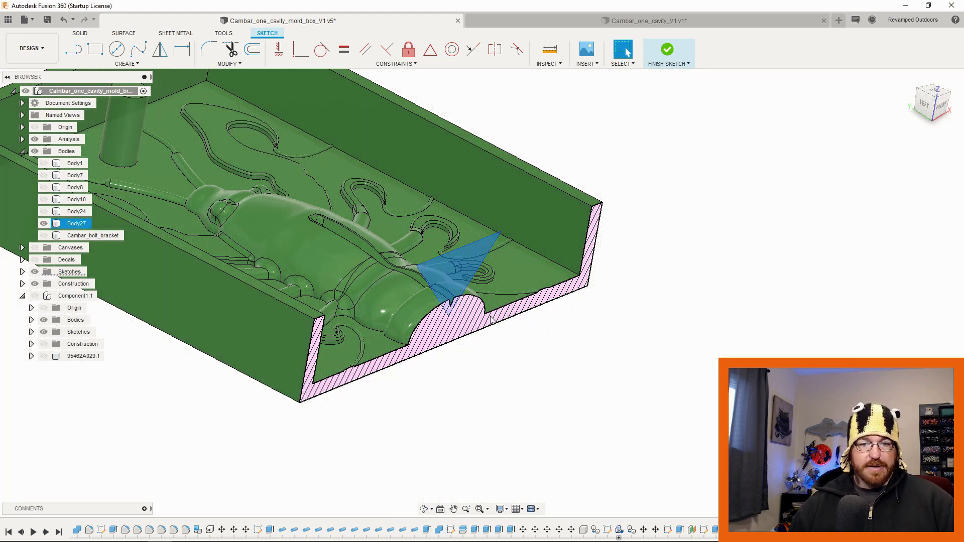
Try cutting the triangular profile through the crayfish's back with a -37.00 mm extrusion, inspect the groove, and undo the cut
right_click(454, 274)
left_click(481, 258)
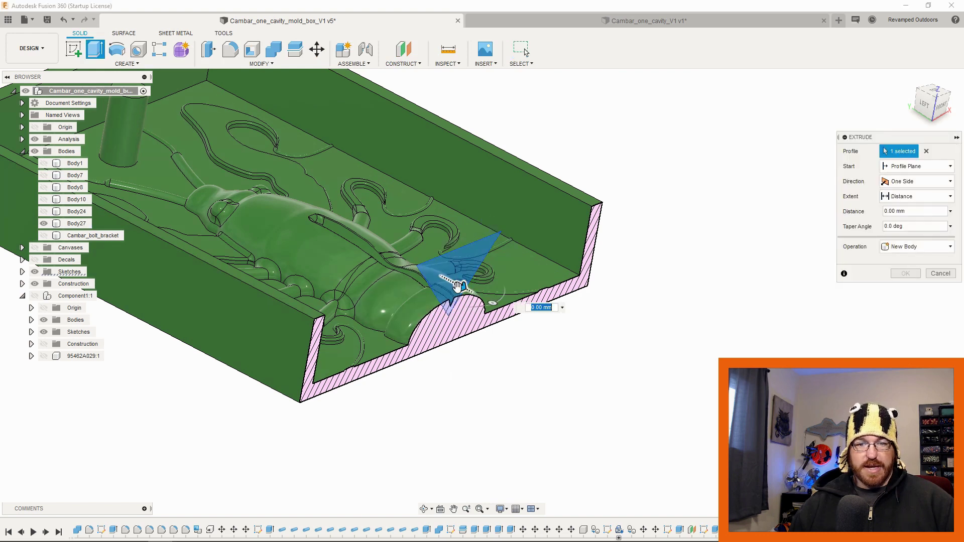
left_click_drag(447, 302, 309, 215)
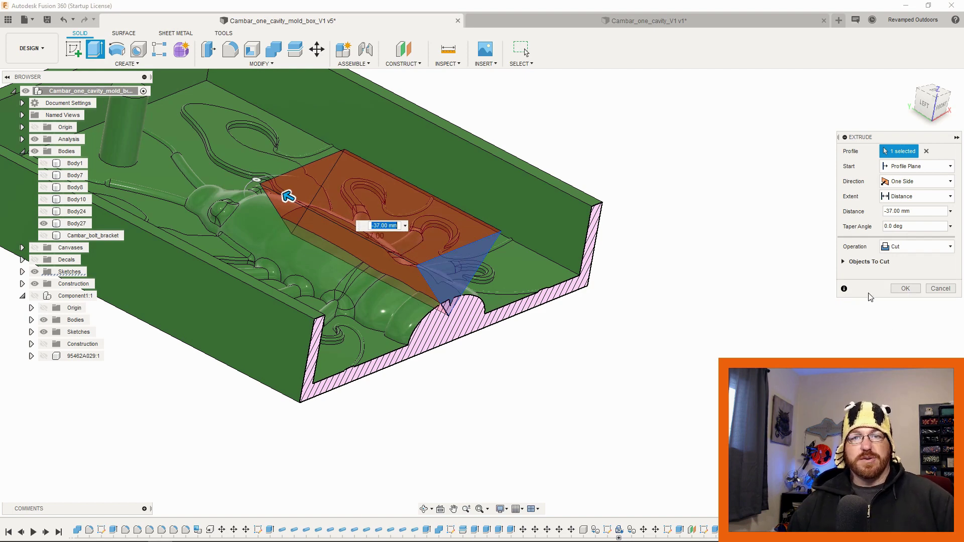
left_click(904, 289)
left_click(75, 224)
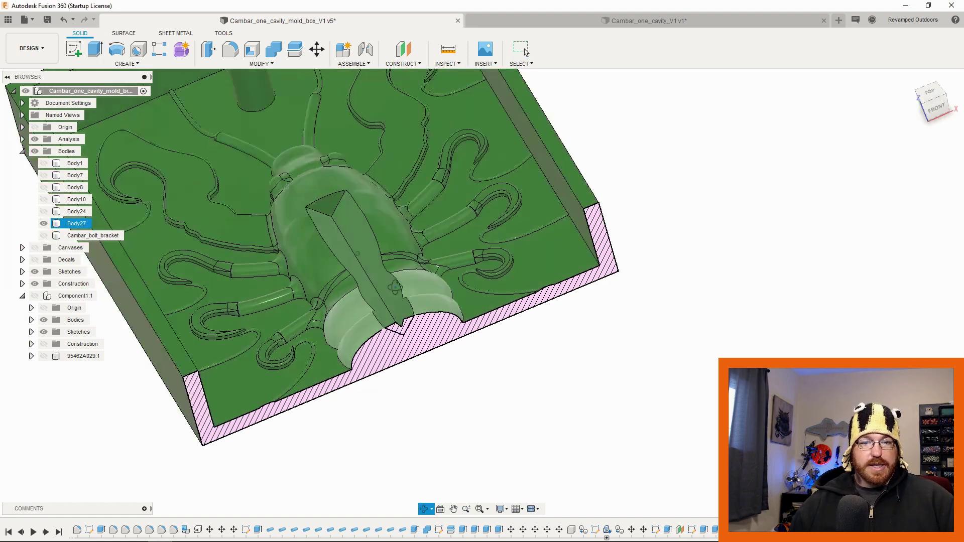
middle_click_drag(395, 287, 416, 315, "shift")
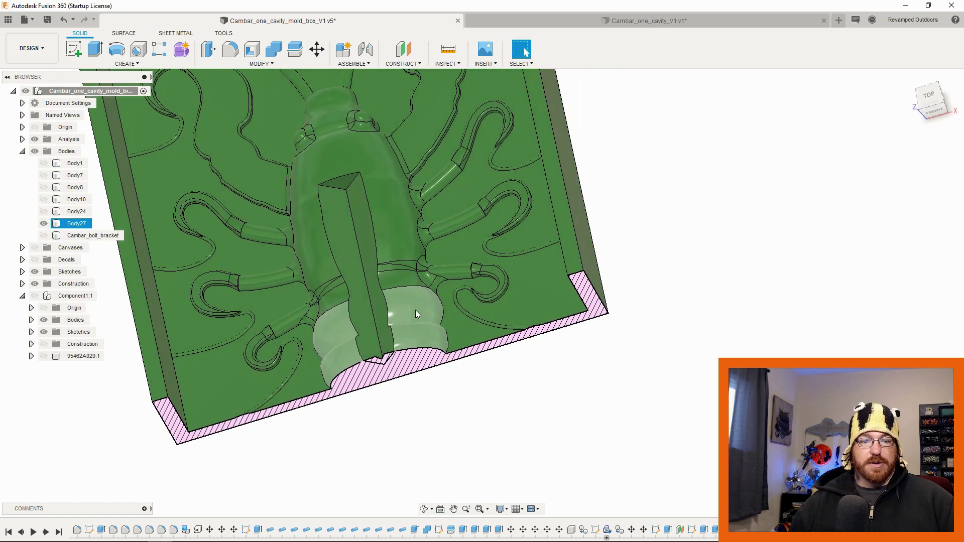
left_click(64, 20)
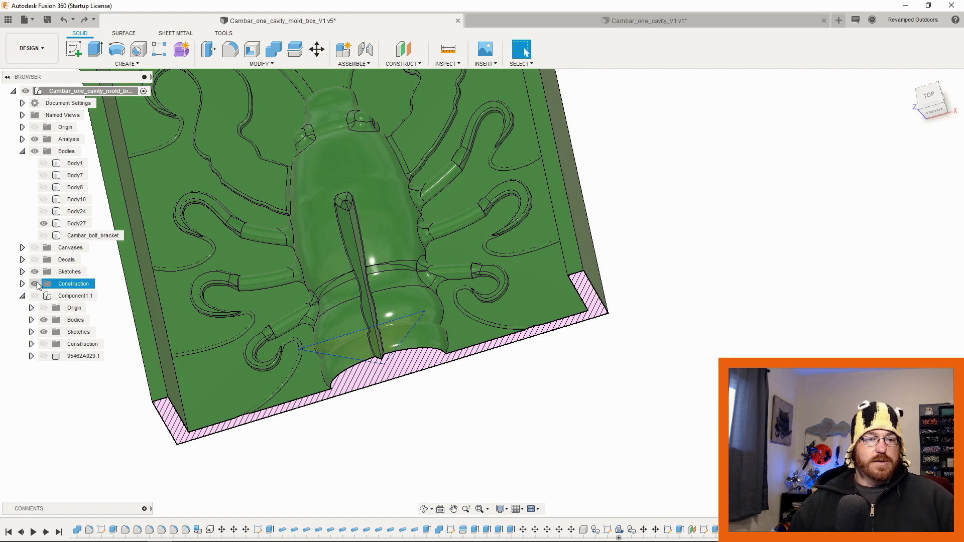
Hide the section analysis, sketches and construction geometry, and show the second mold box, Body24, beside Body27
left_click(34, 140)
scroll(465, 369, "down", 5)
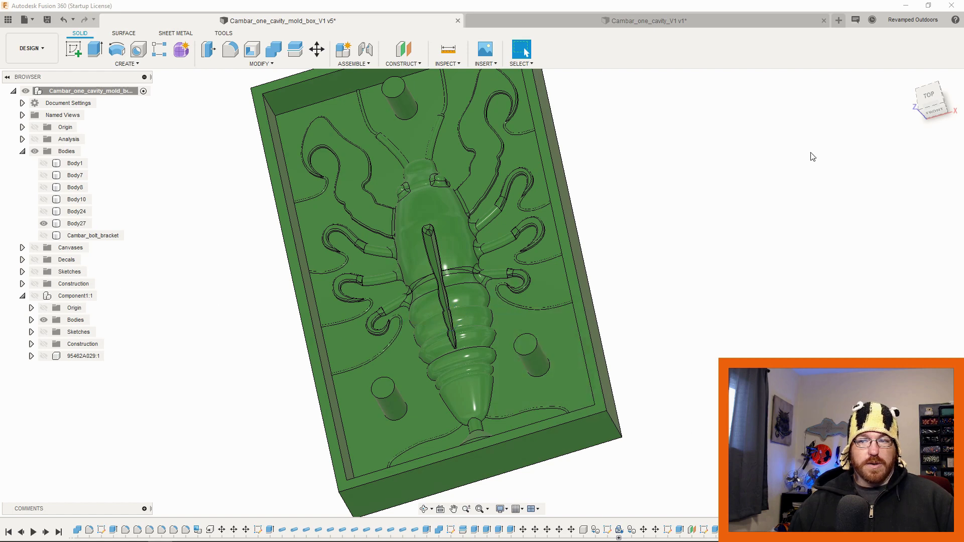
left_click(929, 100)
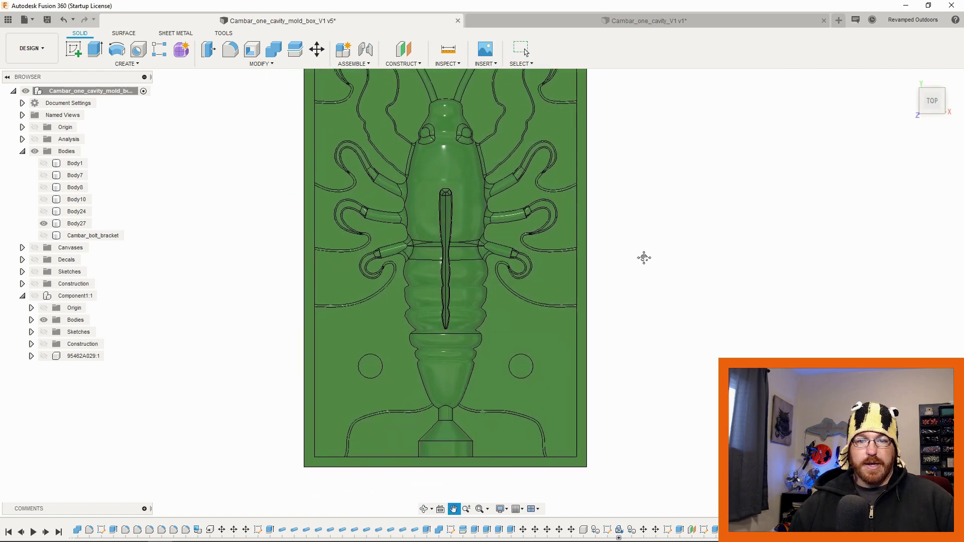
middle_click_drag(678, 234, 584, 302)
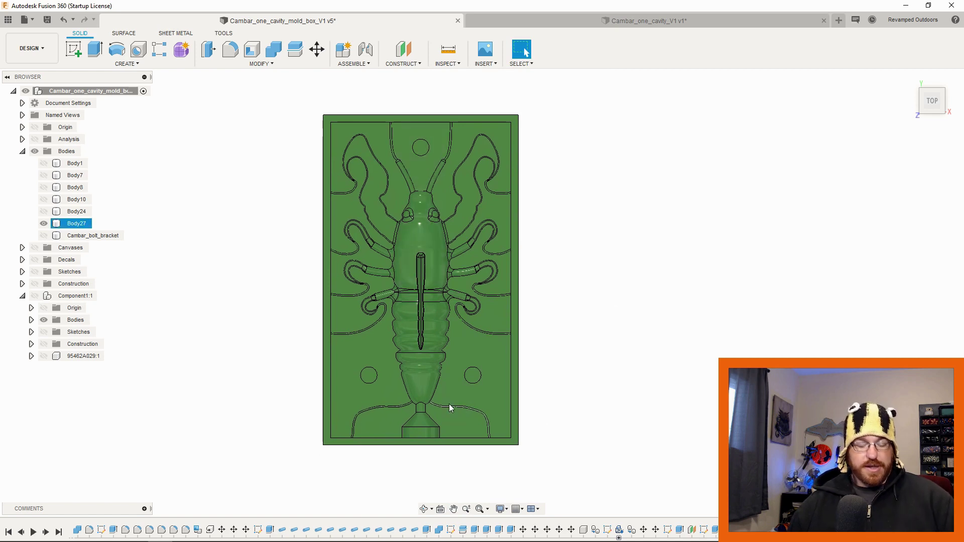
middle_click_drag(455, 409, 478, 368, "shift")
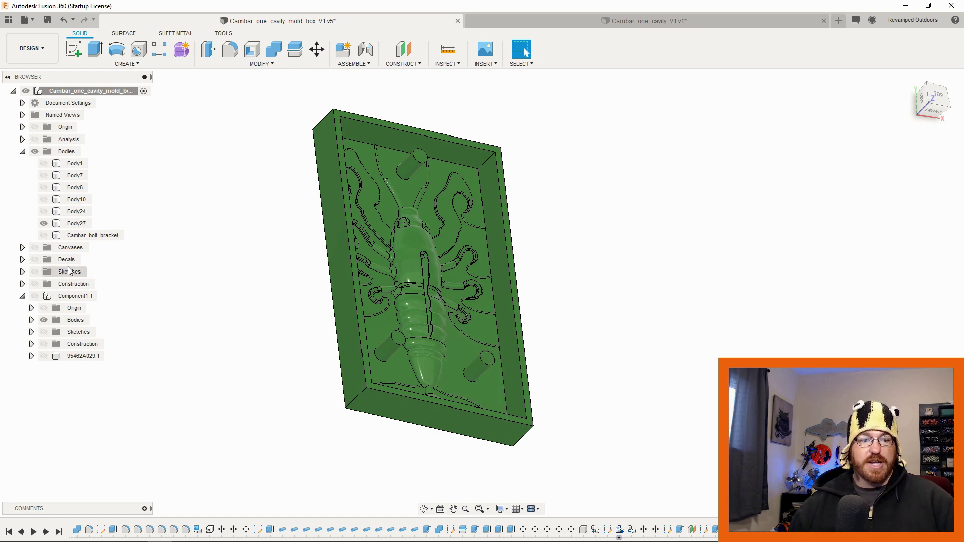
left_click(43, 212)
middle_click_drag(428, 360, 383, 357)
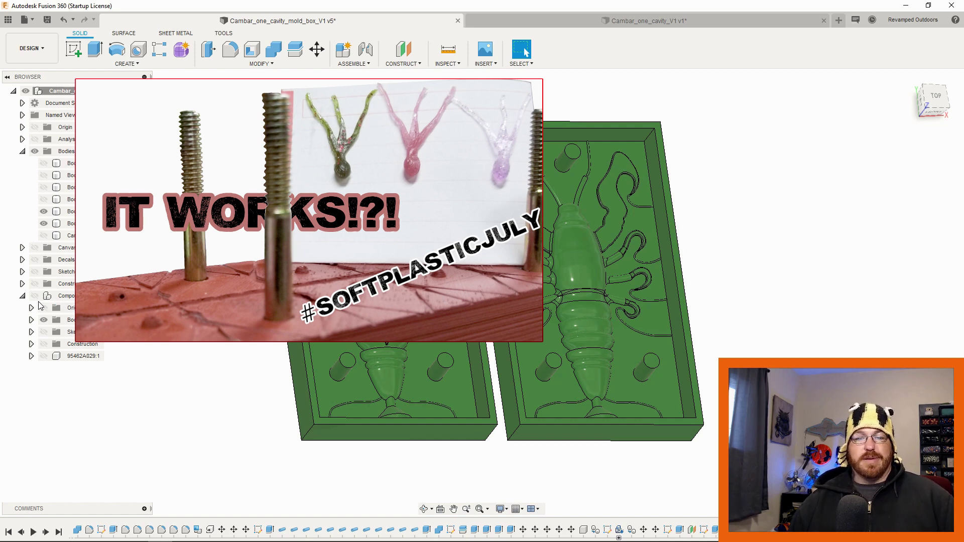
Show Cambar_bolt_bracket with only the Body27 mold box and examine how the bracket sits over it
left_click(44, 236)
left_click(44, 224)
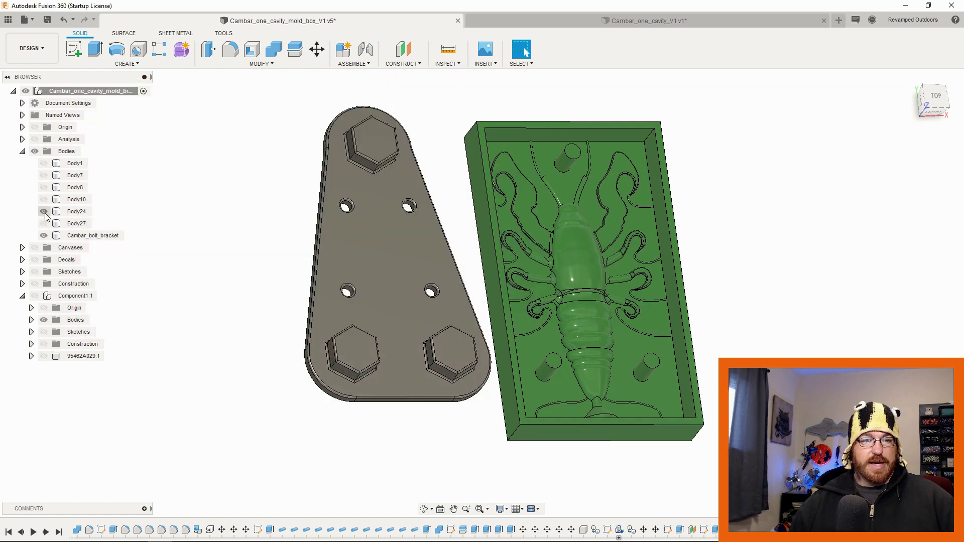
left_click(44, 212)
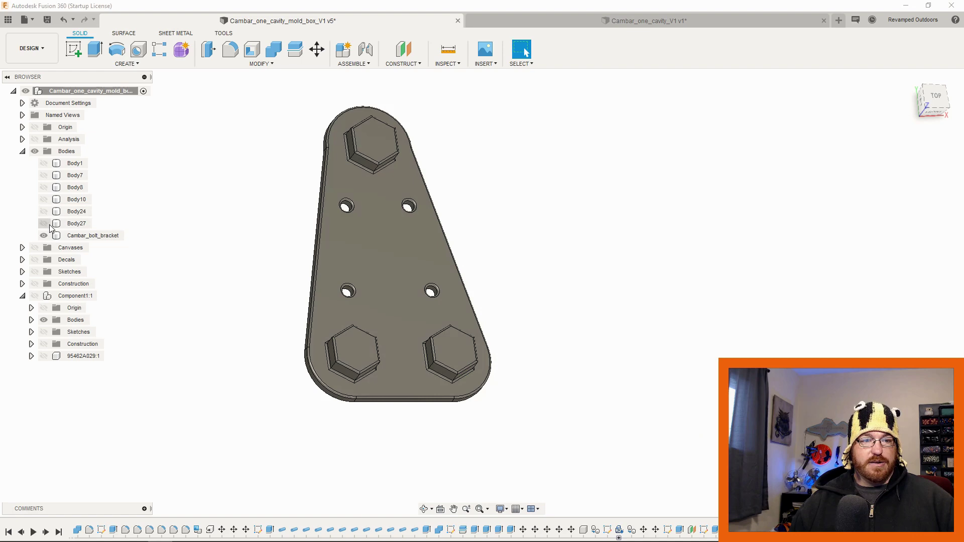
left_click(44, 224)
left_click(400, 277)
middle_click_drag(314, 350, 341, 313, "shift")
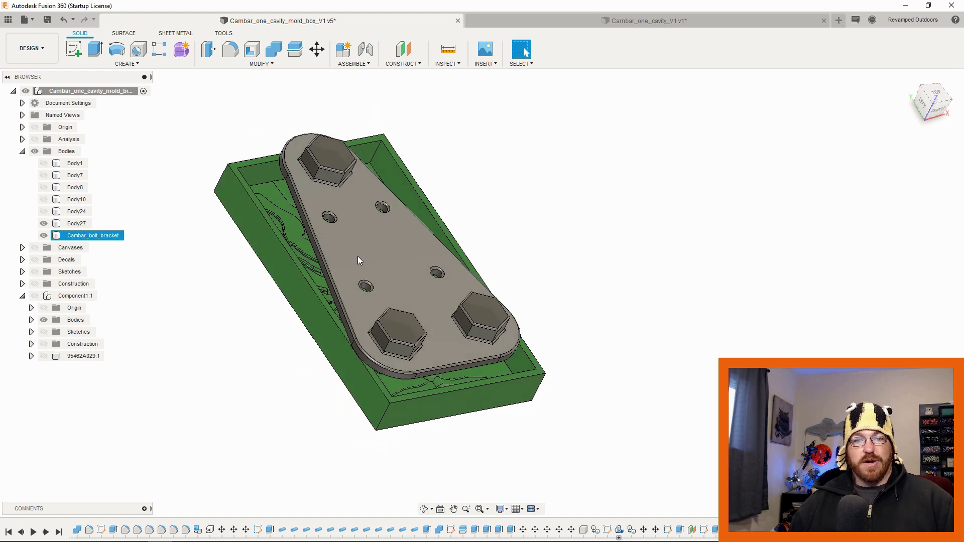
scroll(358, 261, "up", 4)
key("Escape")
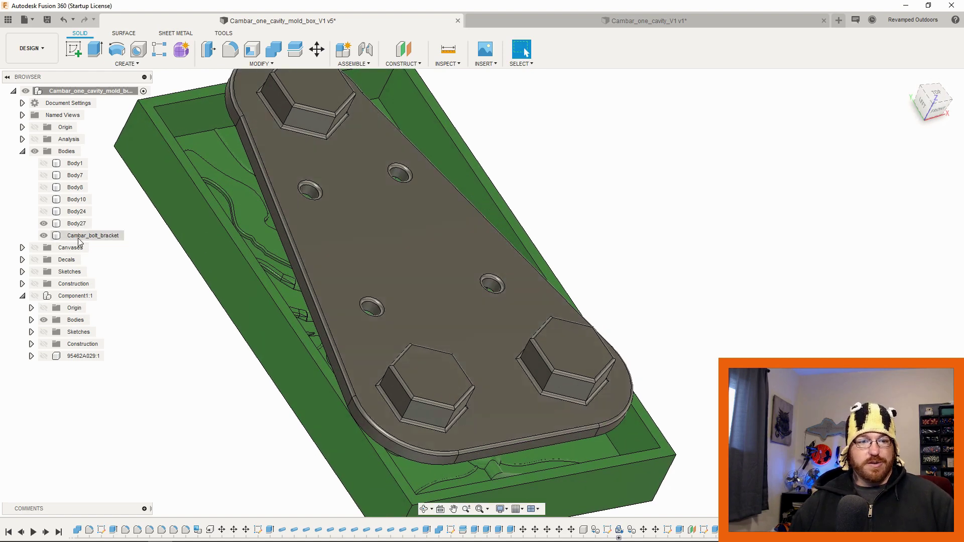
Hide Body27 and examine the bolt bracket's hexagonal recesses, screw holes and underside on its own
left_click(43, 224)
middle_click_drag(207, 401, 298, 319, "shift")
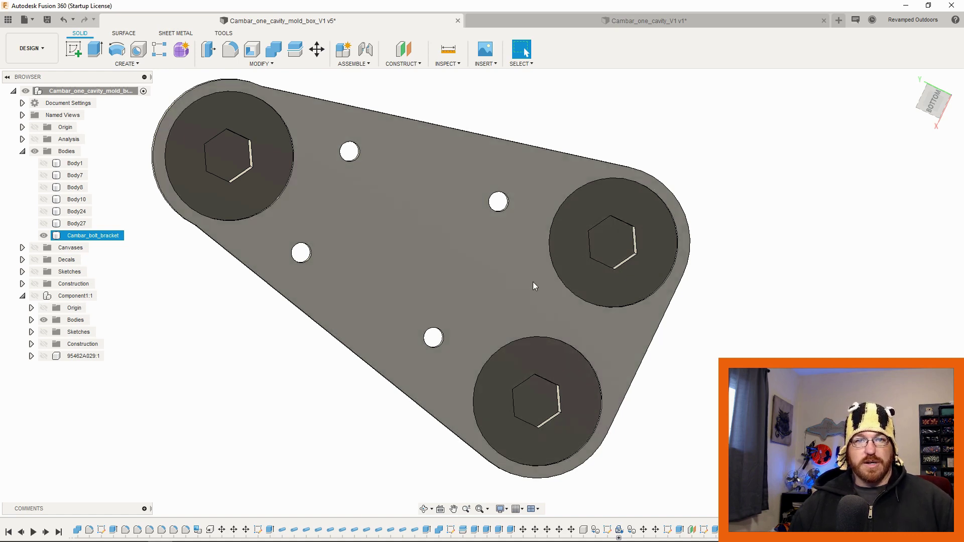
middle_click_drag(517, 276, 293, 146, "shift")
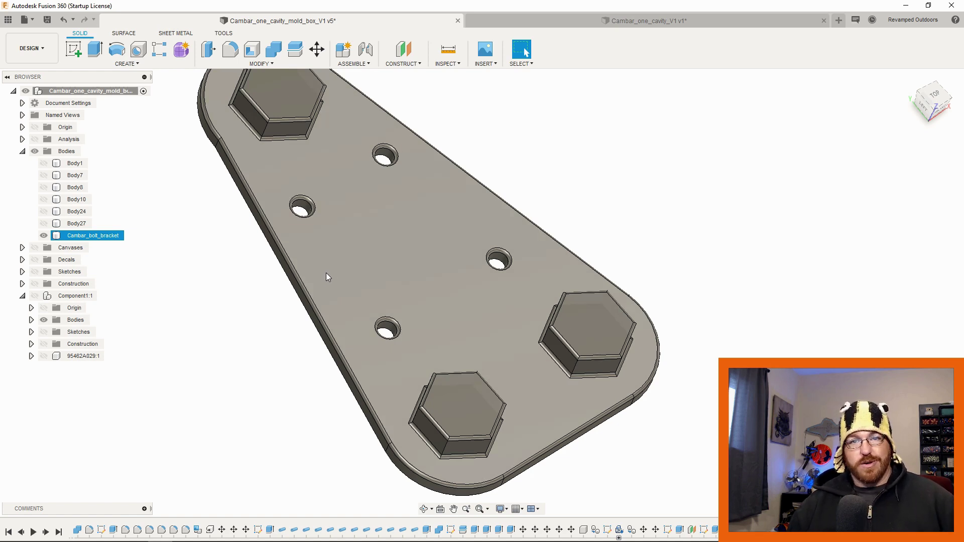
left_click(673, 227)
left_click(467, 287)
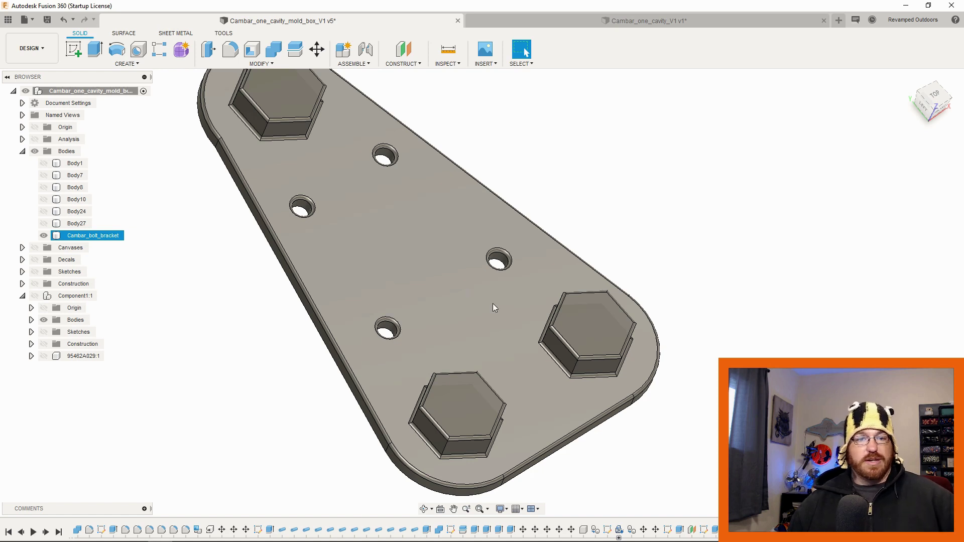
scroll(414, 312, "down", 4)
left_click(254, 269)
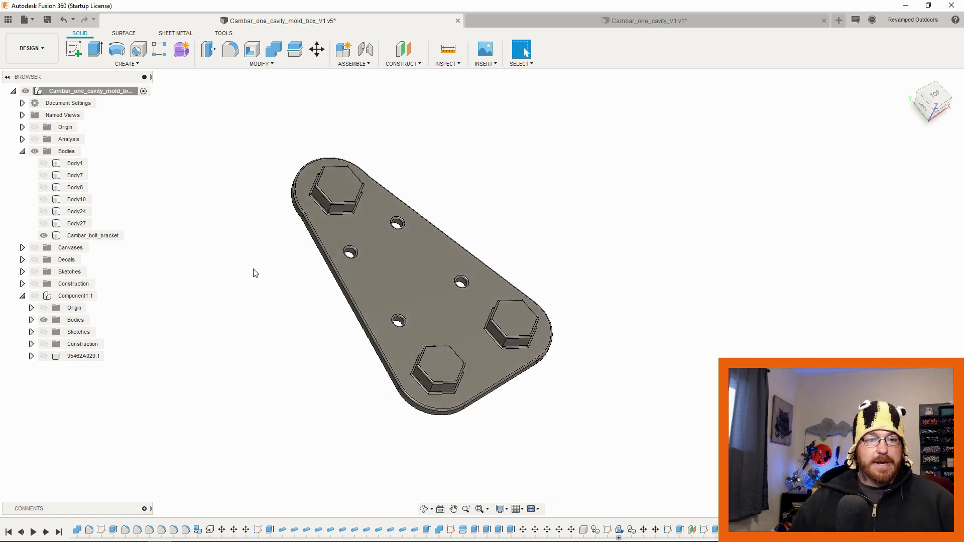
Show both mold boxes, Body24 and Body27, and hide the bolt bracket
left_click(43, 224)
left_click(44, 211)
left_click(44, 235)
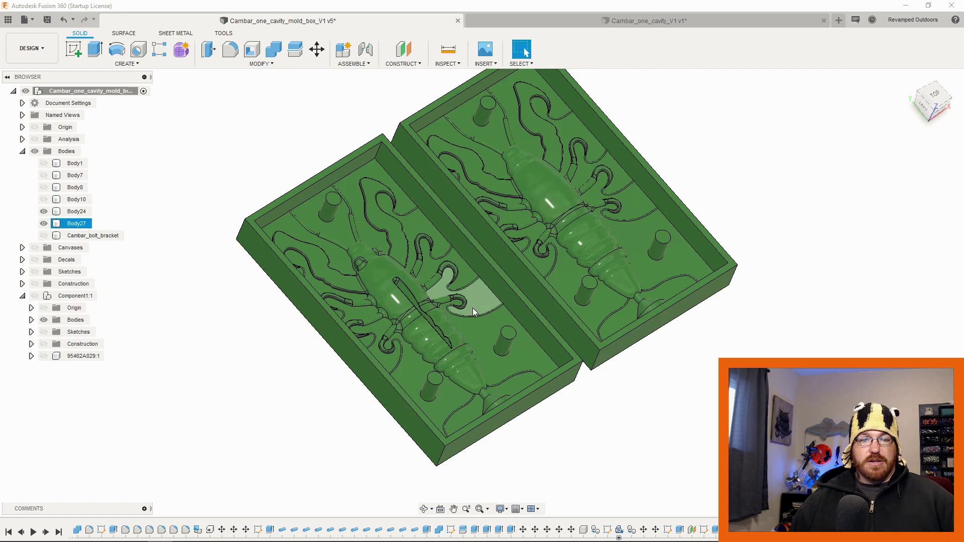
Examine the crayfish's legs, eyes, back groove and body segments up close in both mold boxes
middle_click_drag(449, 307, 427, 257, "shift")
scroll(427, 258, "up", 6)
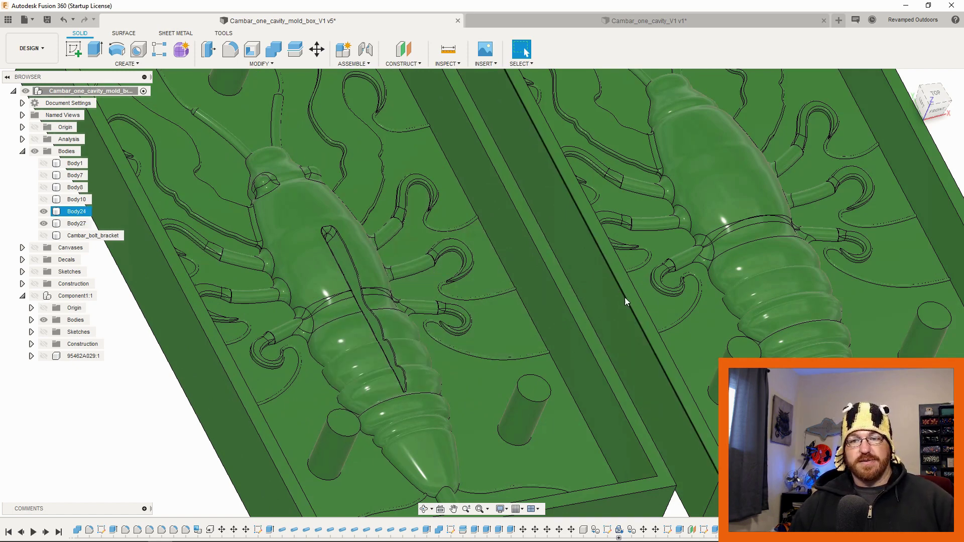
scroll(724, 234, "up", 6)
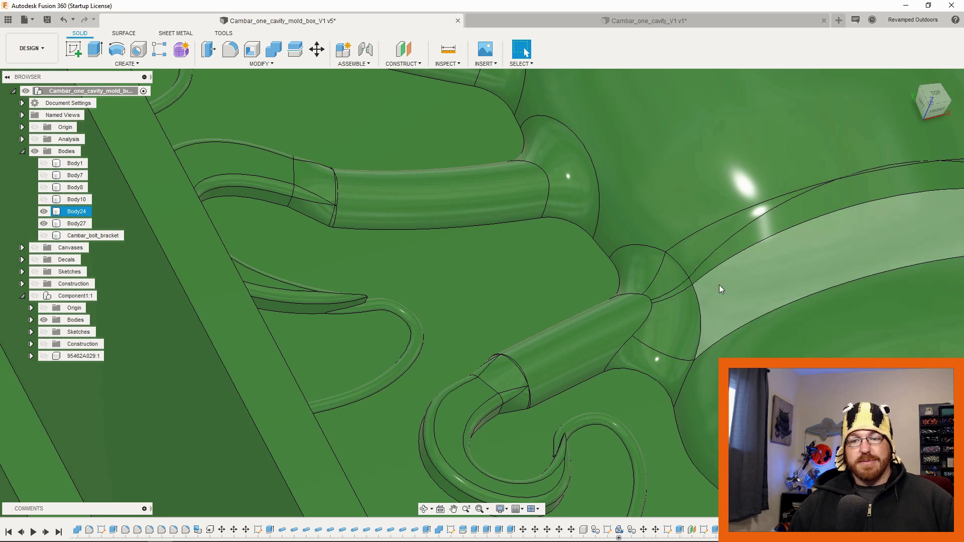
scroll(670, 297, "down", 8)
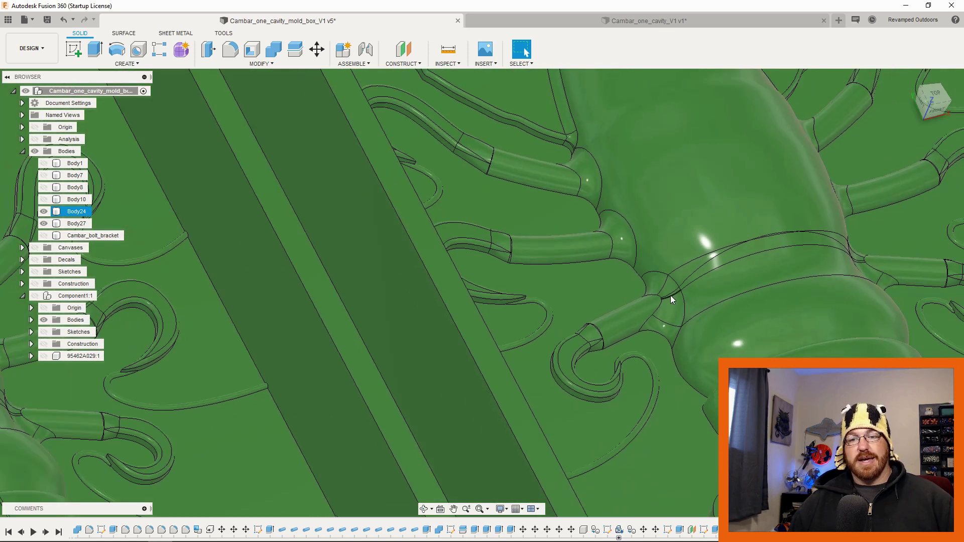
scroll(670, 297, "down", 6)
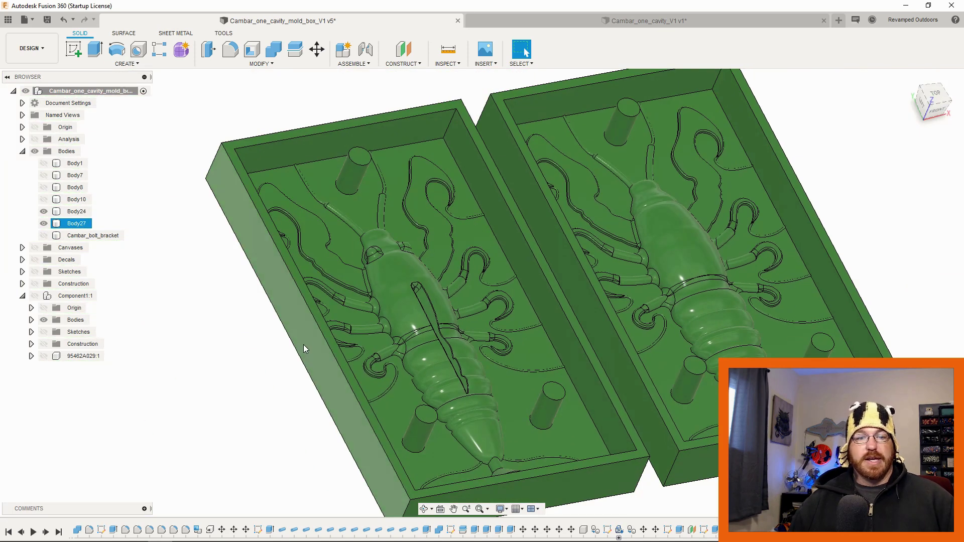
scroll(356, 281, "up", 10)
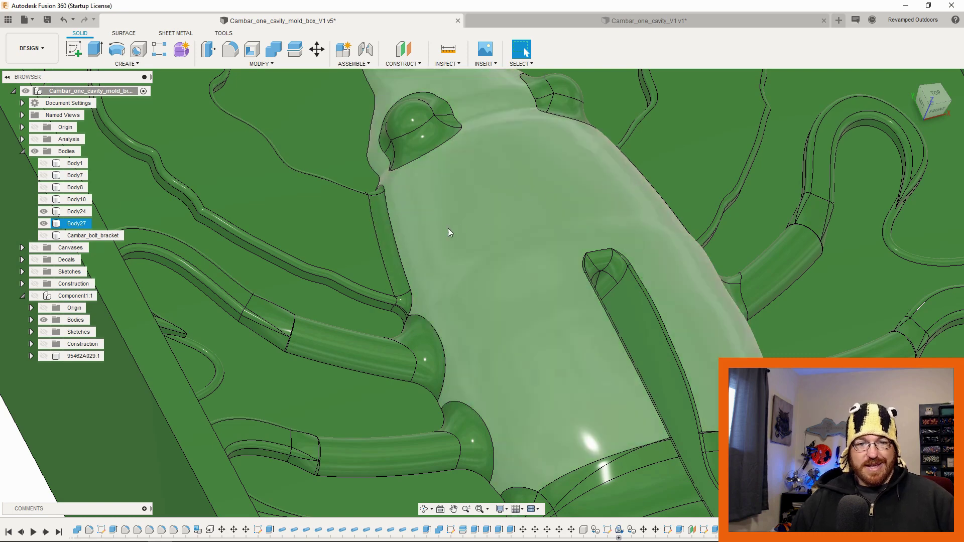
middle_click_drag(394, 276, 433, 246, "shift")
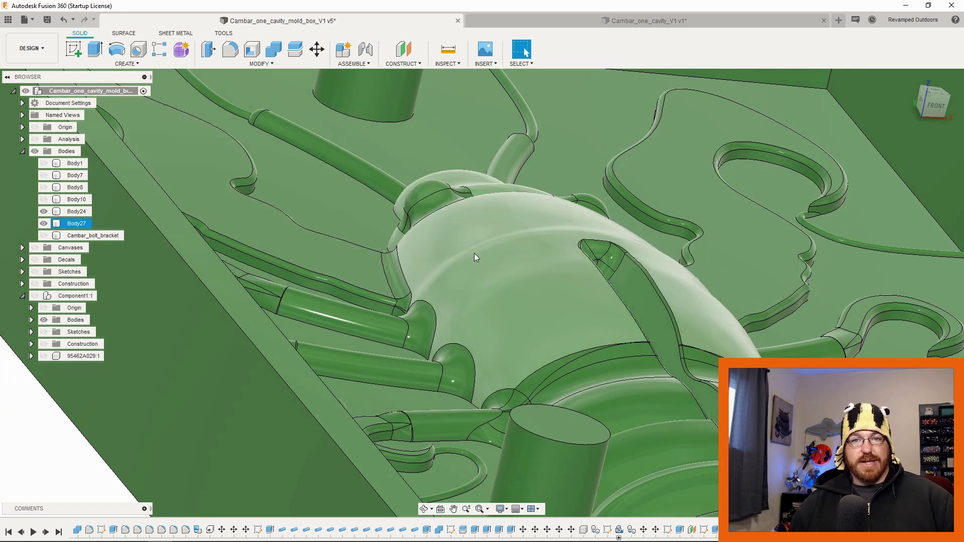
scroll(459, 314, "down", 5)
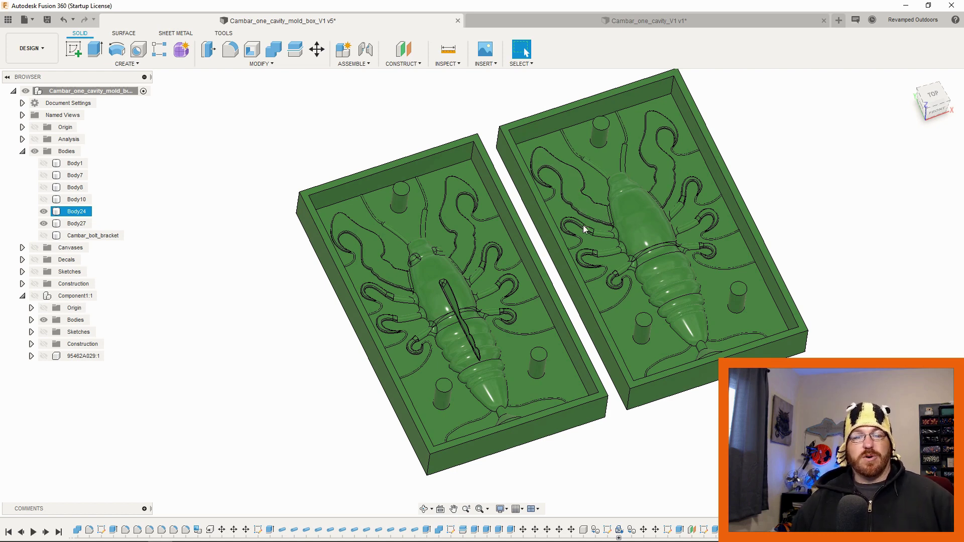
left_click(275, 353)
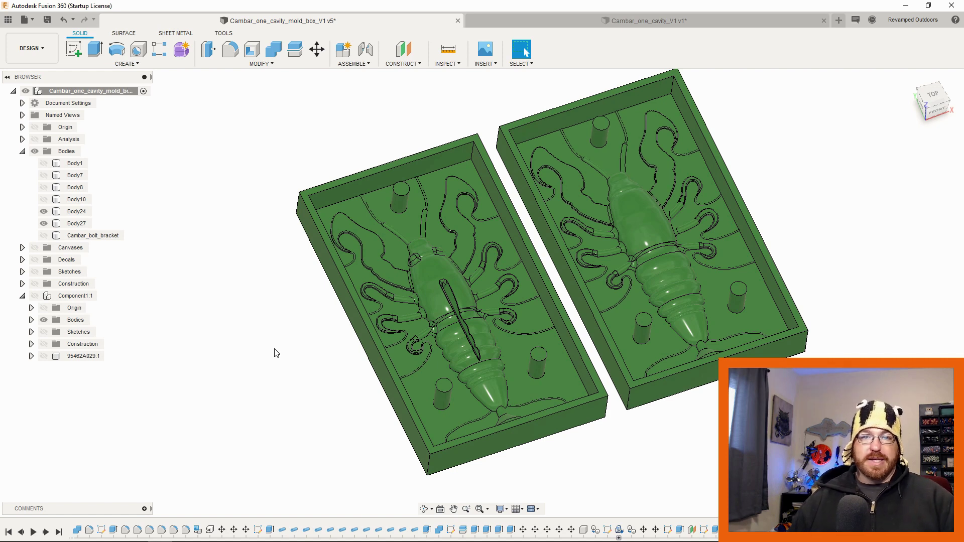